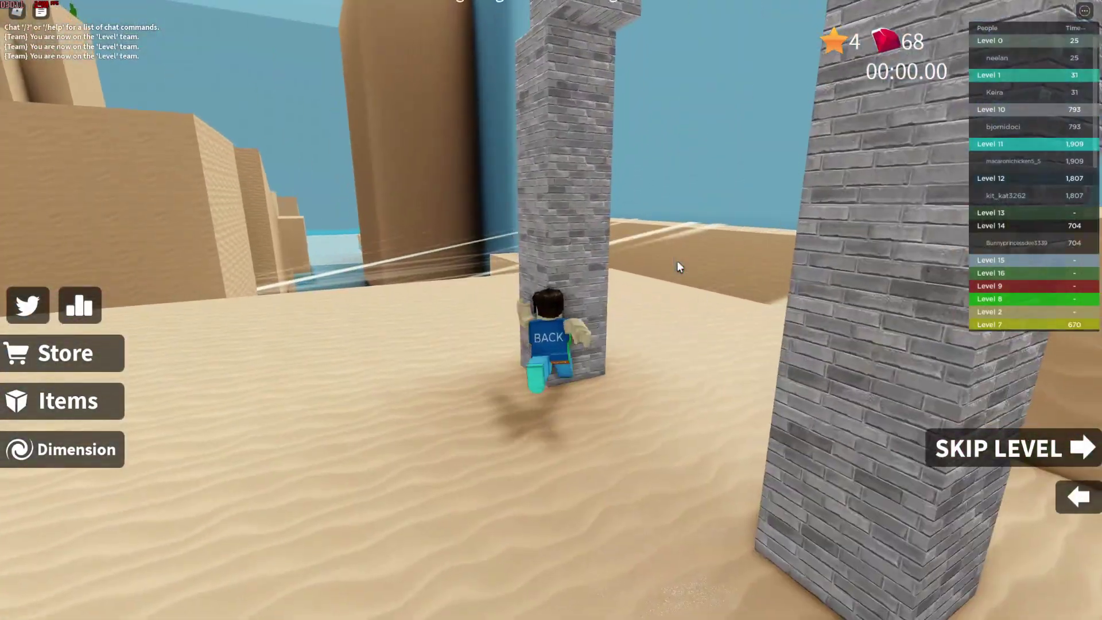
pyautogui.press('w')
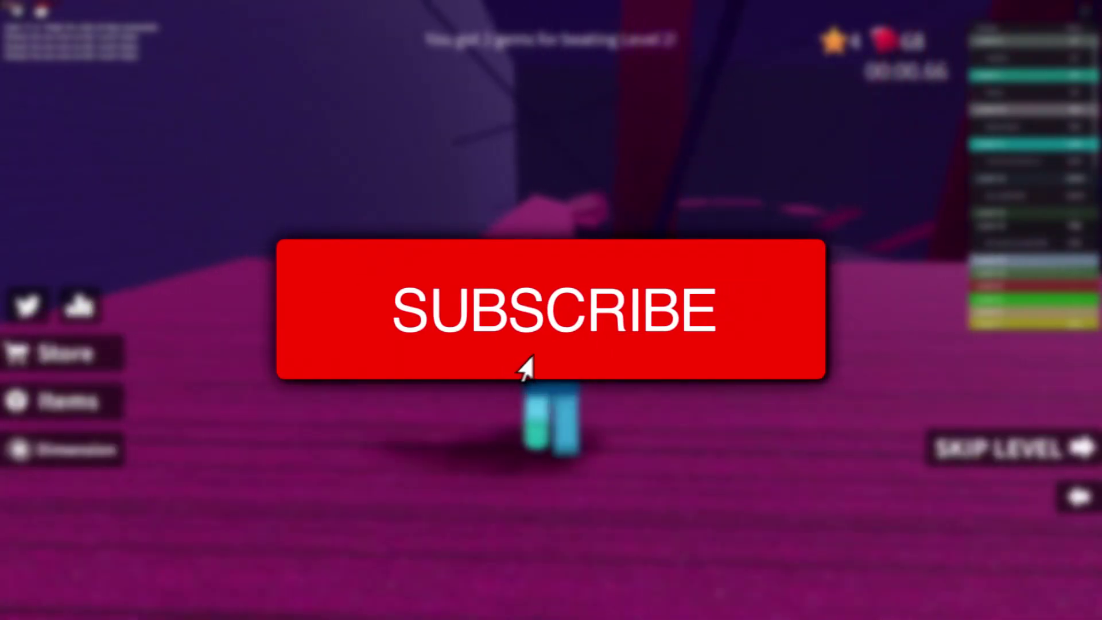
pyautogui.press('w')
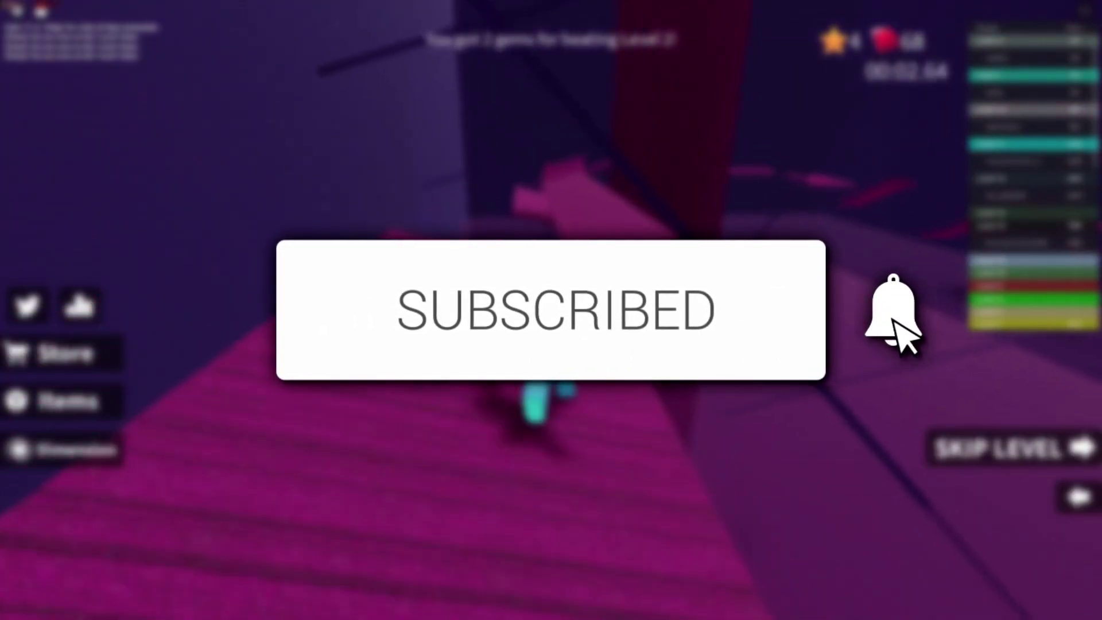
pyautogui.press('w')
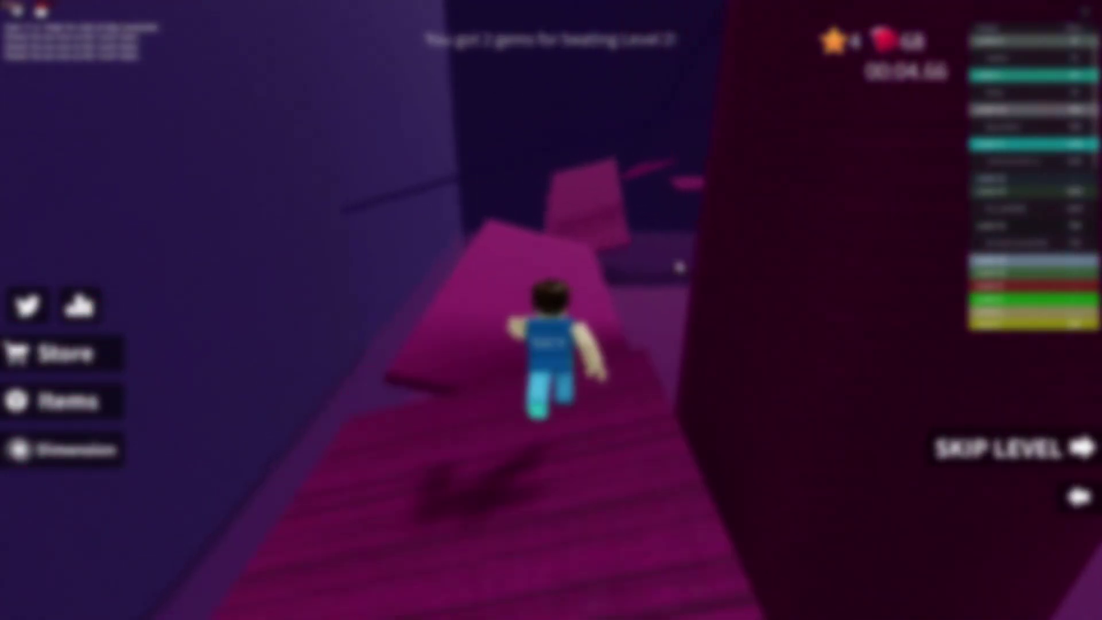
pyautogui.press('w')
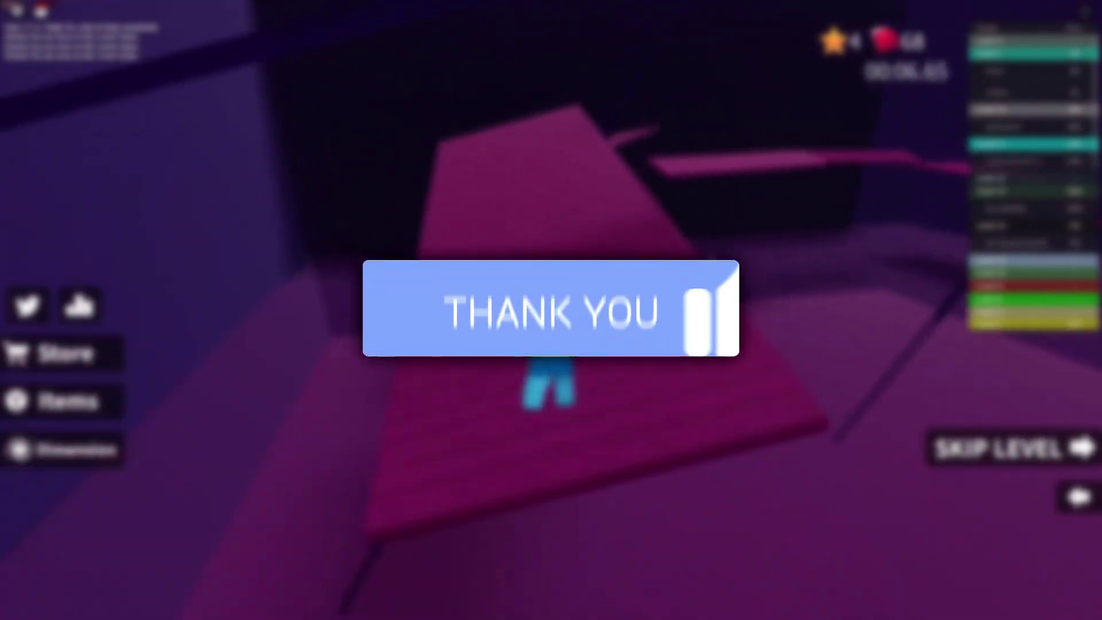
pyautogui.press('w')
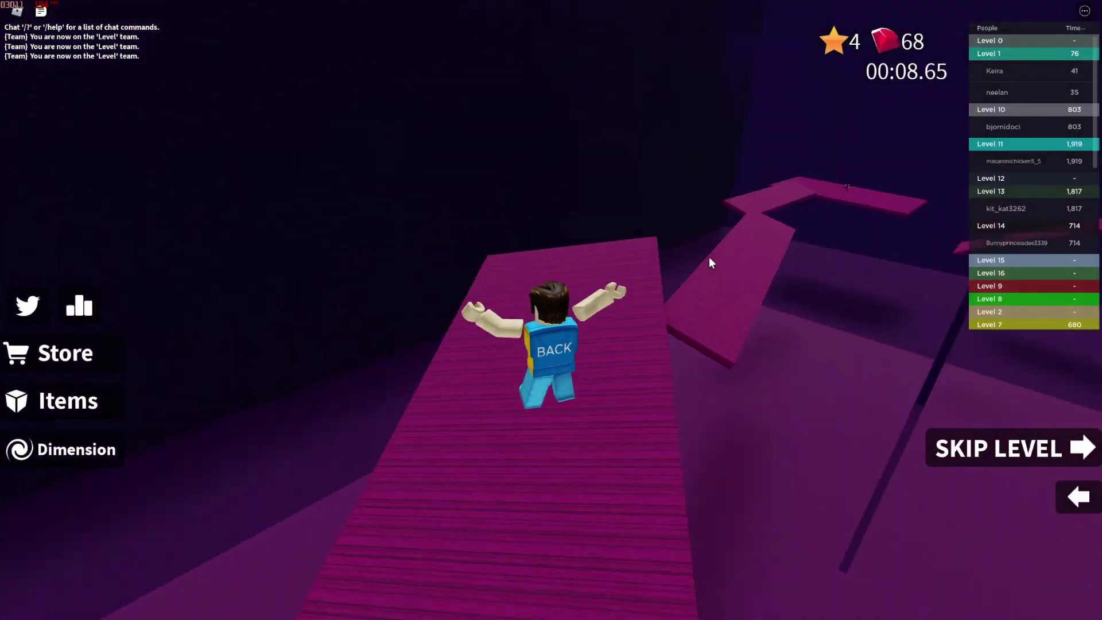
pyautogui.press('w')
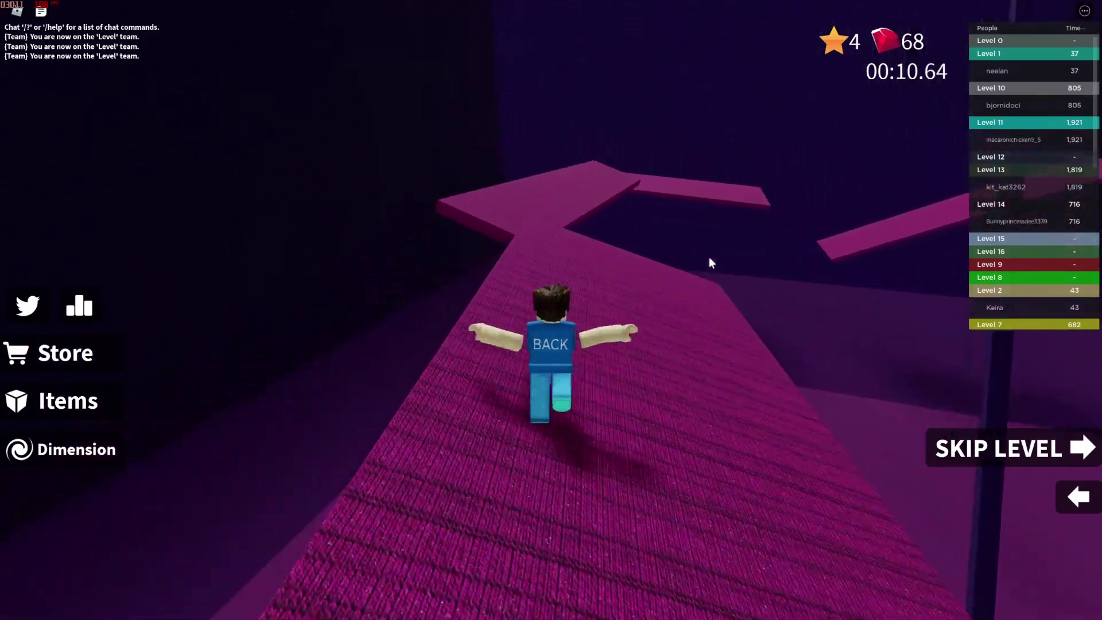
pyautogui.press('w')
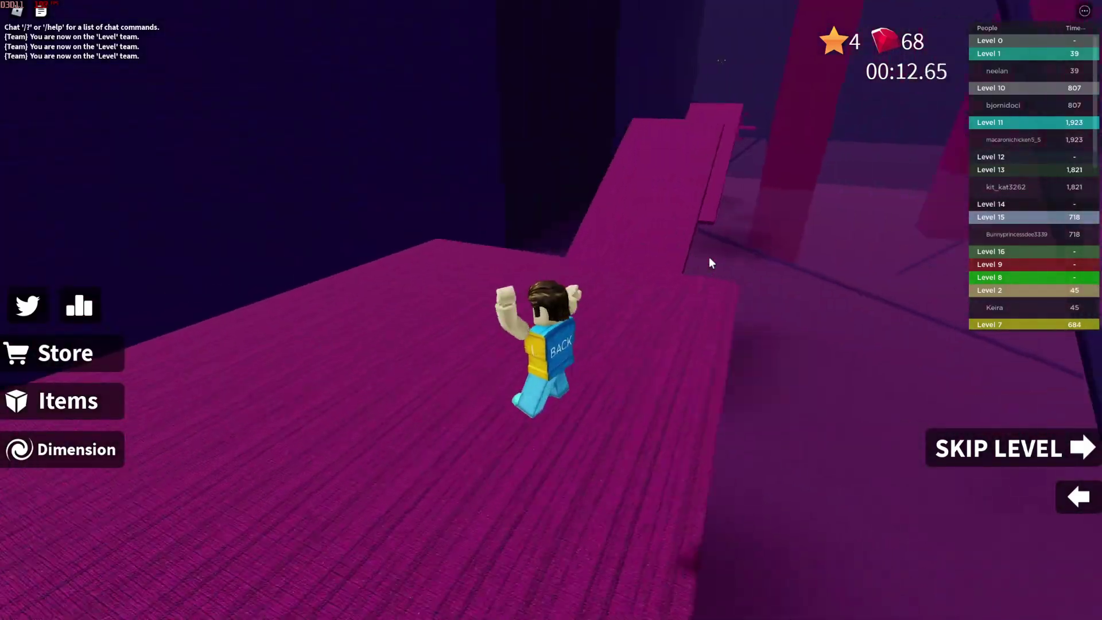
pyautogui.press('w')
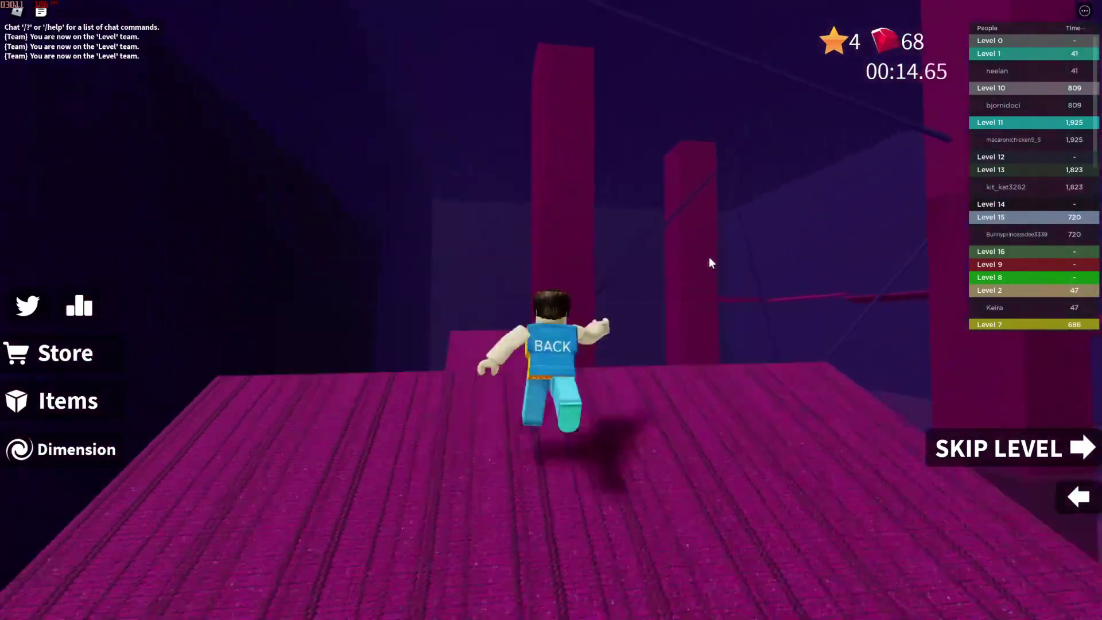
pyautogui.press('w')
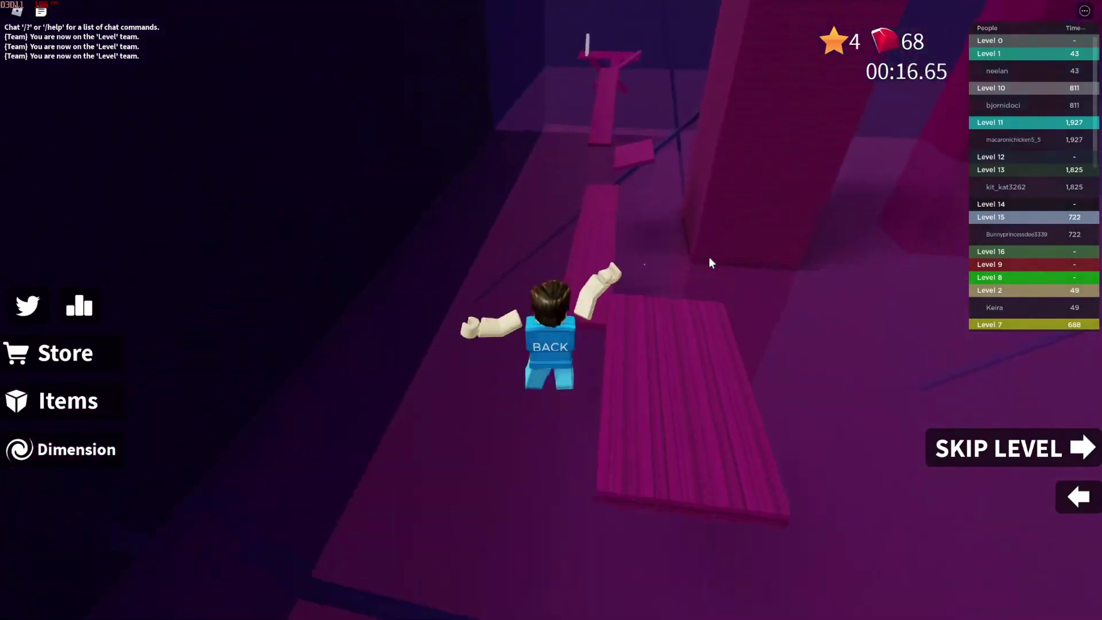
pyautogui.press('w')
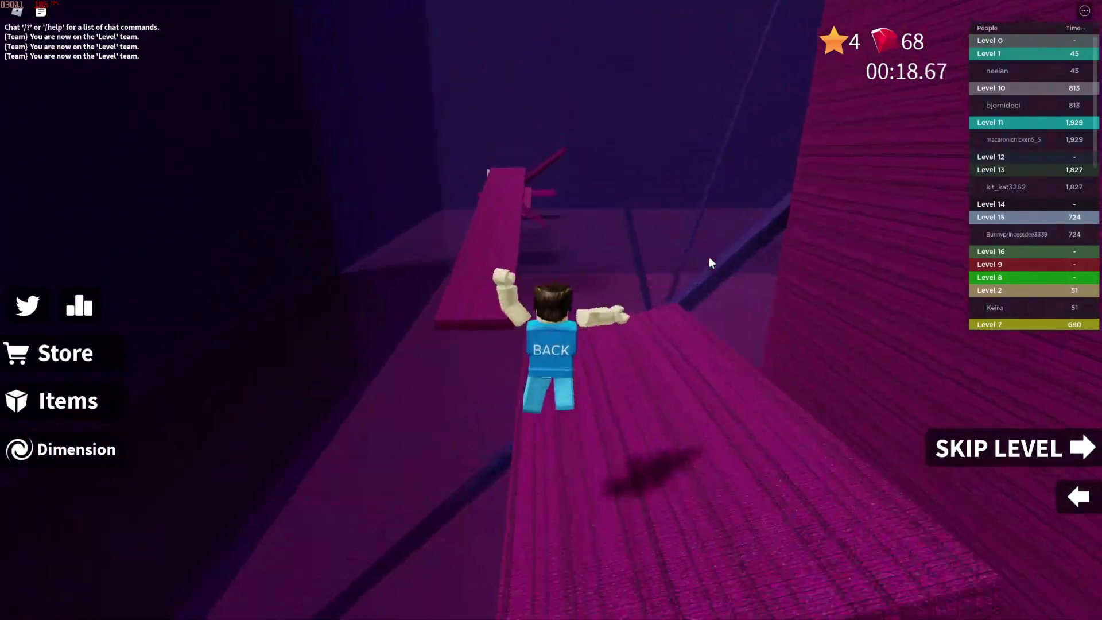
pyautogui.press('w')
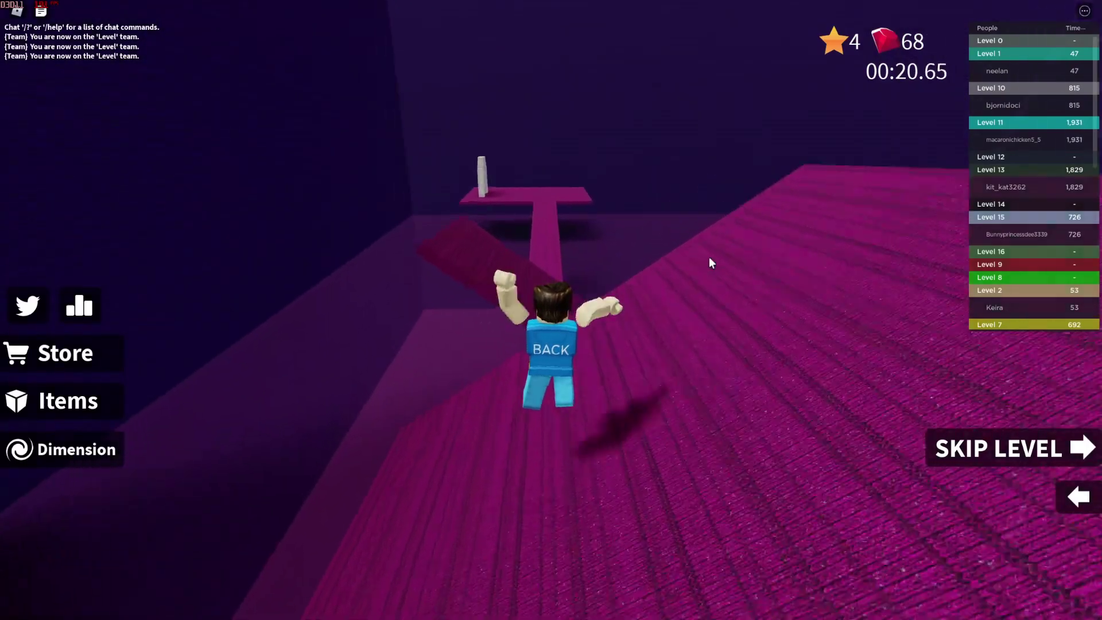
pyautogui.press('w')
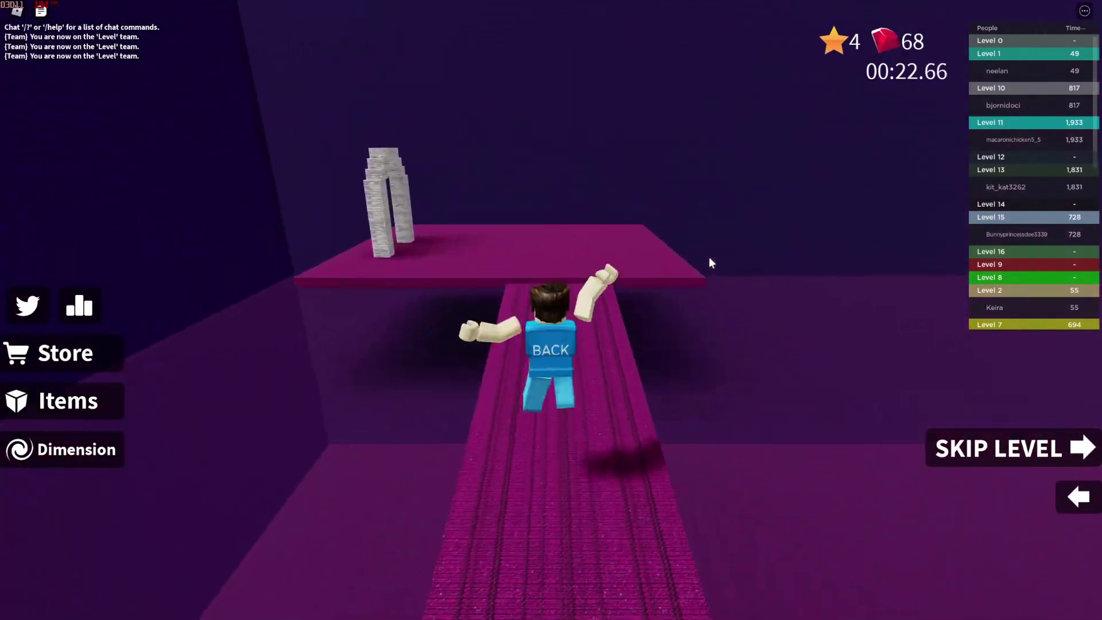
pyautogui.press('w')
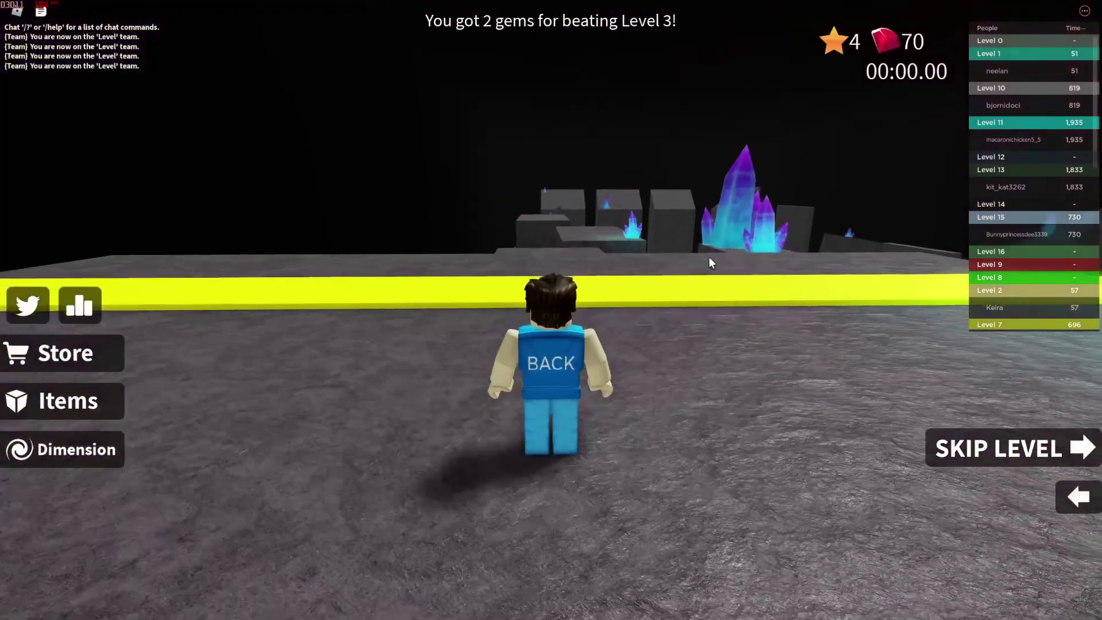
pyautogui.press('w')
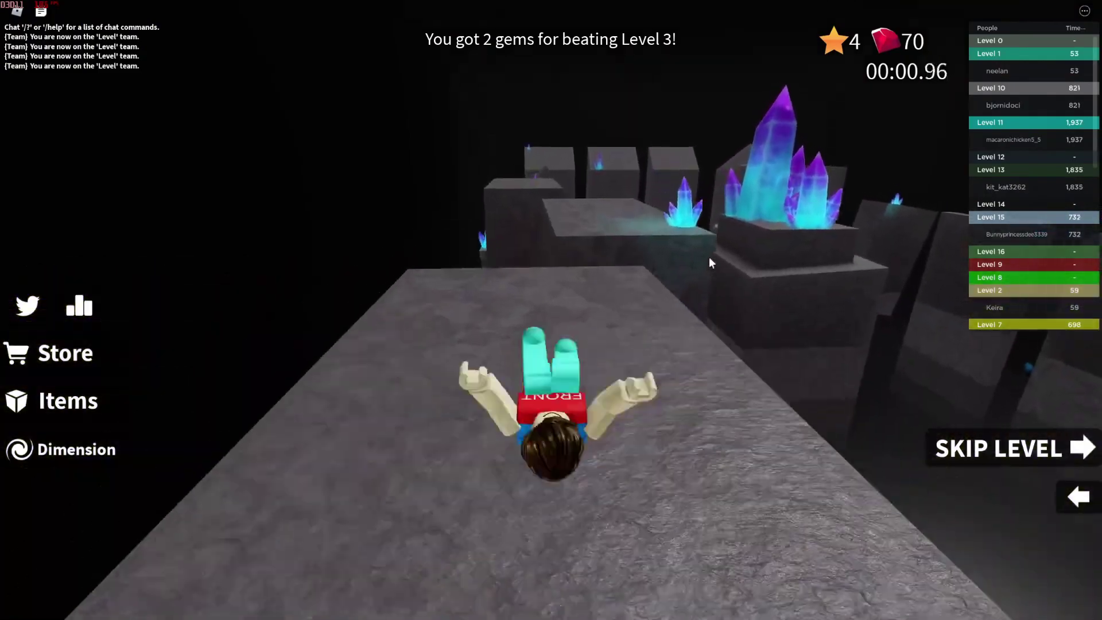
pyautogui.press('w')
pyautogui.press('w')
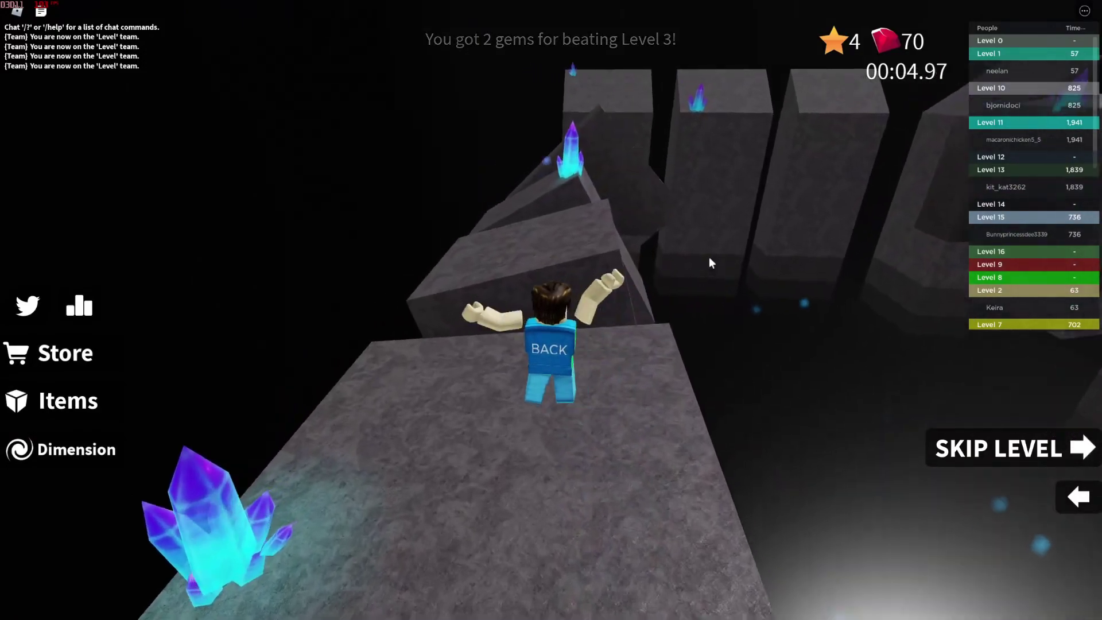
pyautogui.press('w')
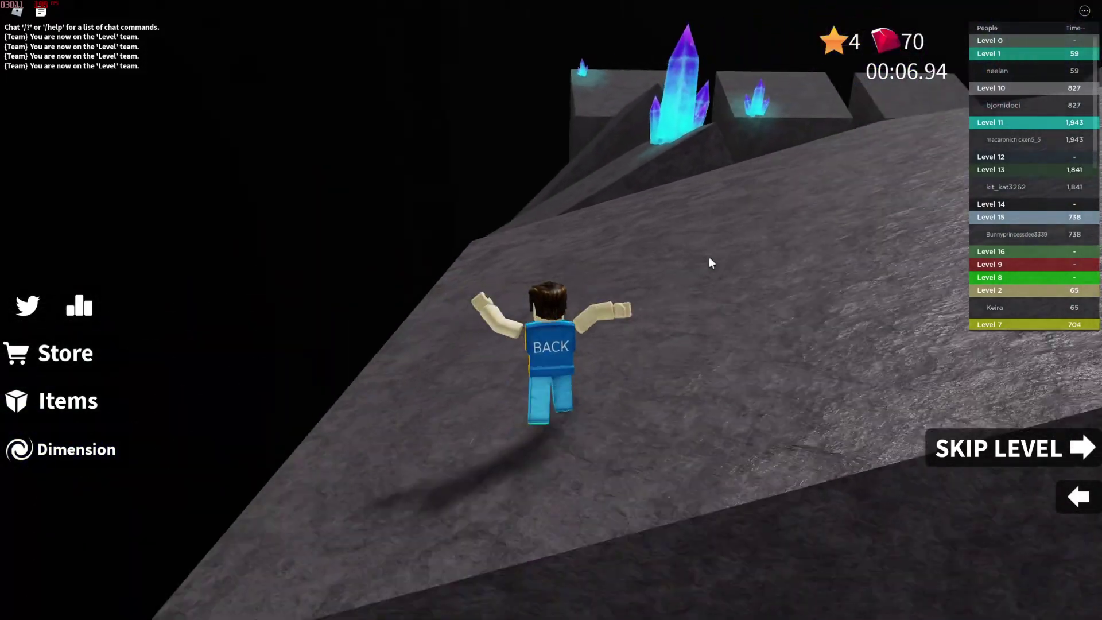
pyautogui.press('w')
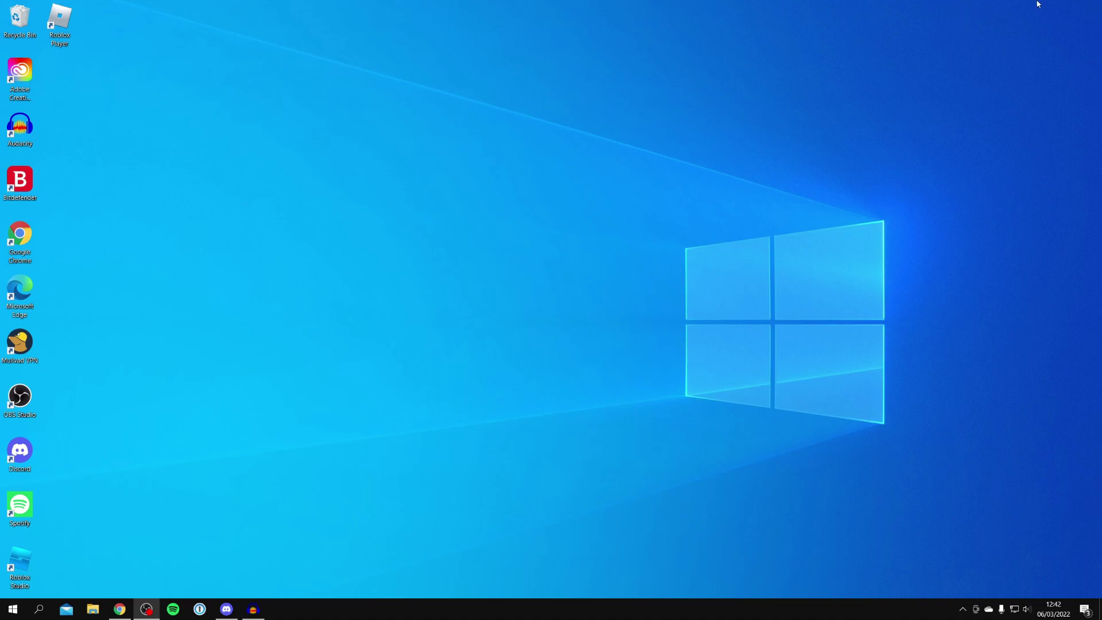
# Step: Switch to Google Chrome, search Google for "roblox fps unlocker" and open the axstin/rbxfpsunlocker releases page on GitHub
pyautogui.click(128, 603)
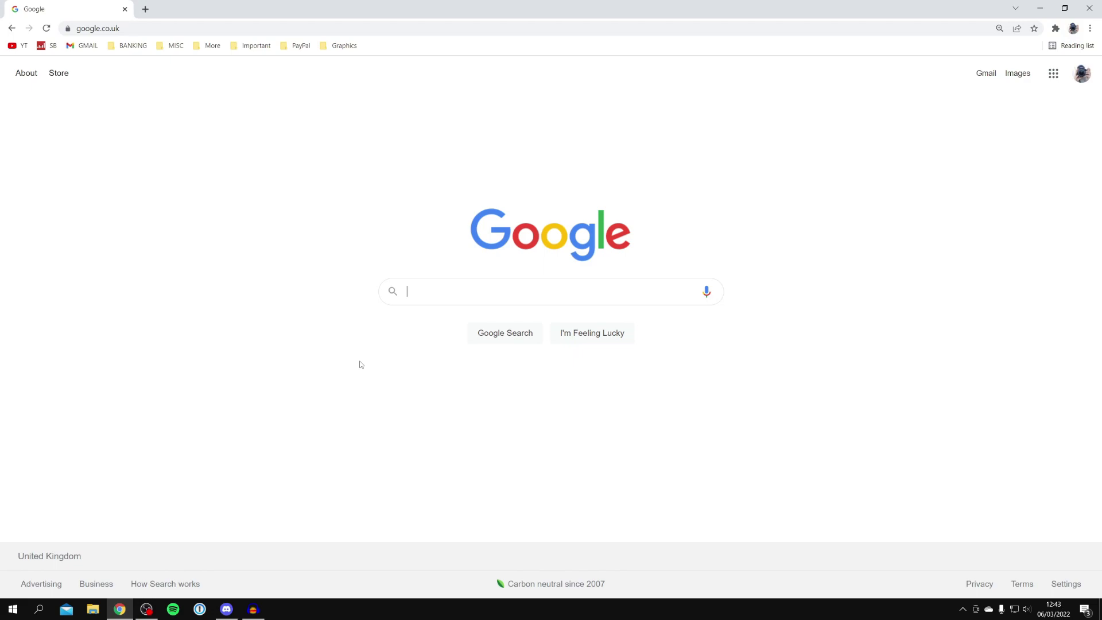
pyautogui.write('roblox fps ')
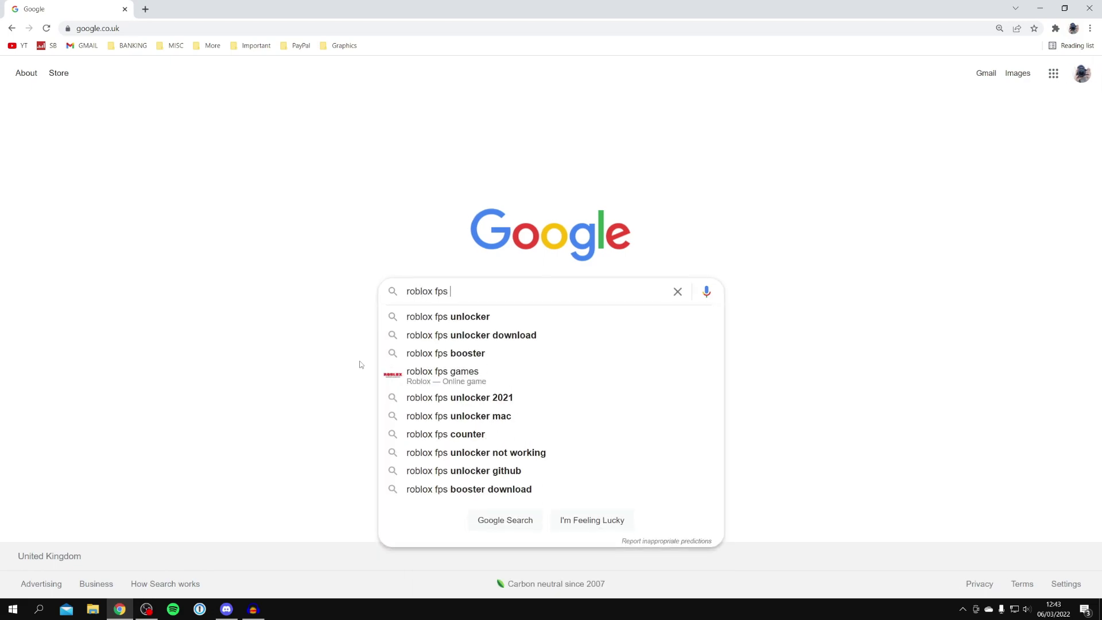
pyautogui.write('unlocker')
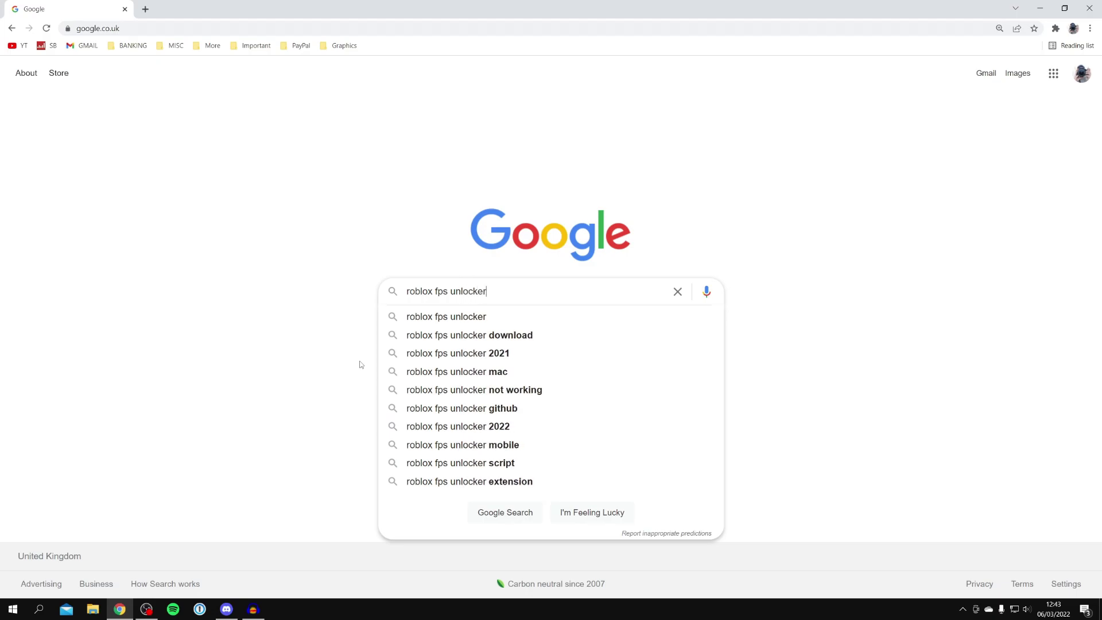
pyautogui.press('Return')
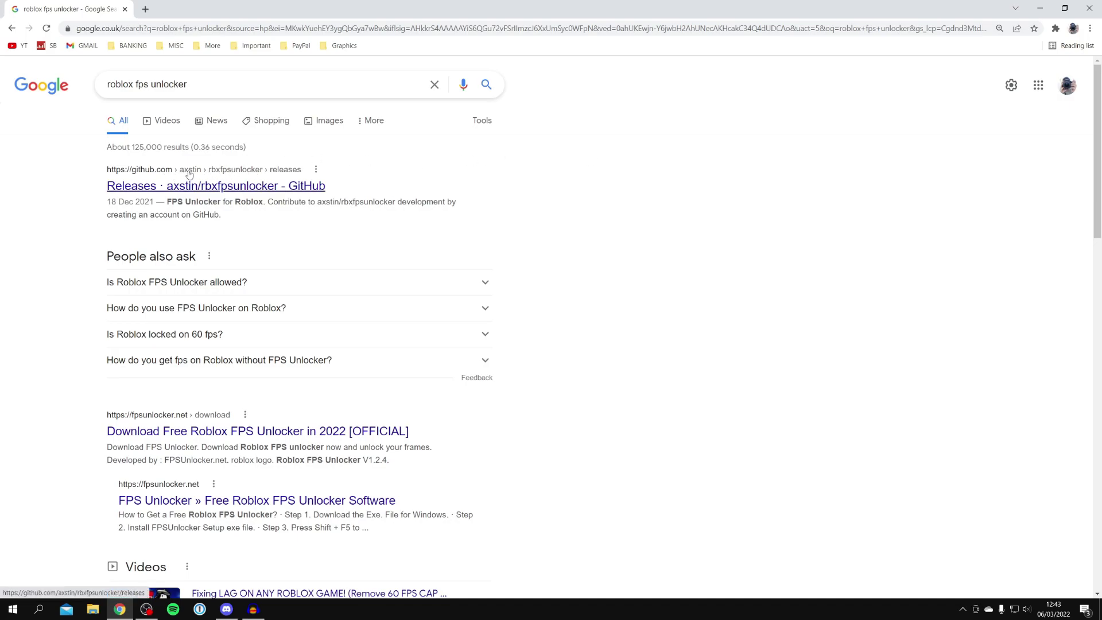
pyautogui.click(244, 188)
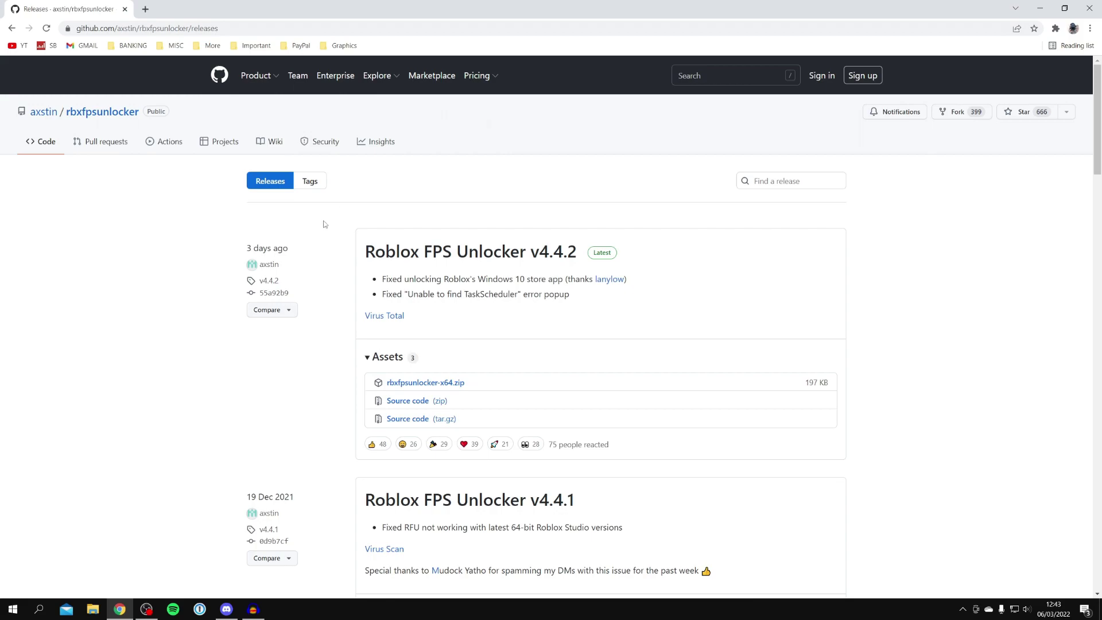
# Step: Look through the release list and check the Virus Total report for Roblox FPS Unlocker v4.4.2, returning to the releases page
pyautogui.scroll(-1, 351, 237)
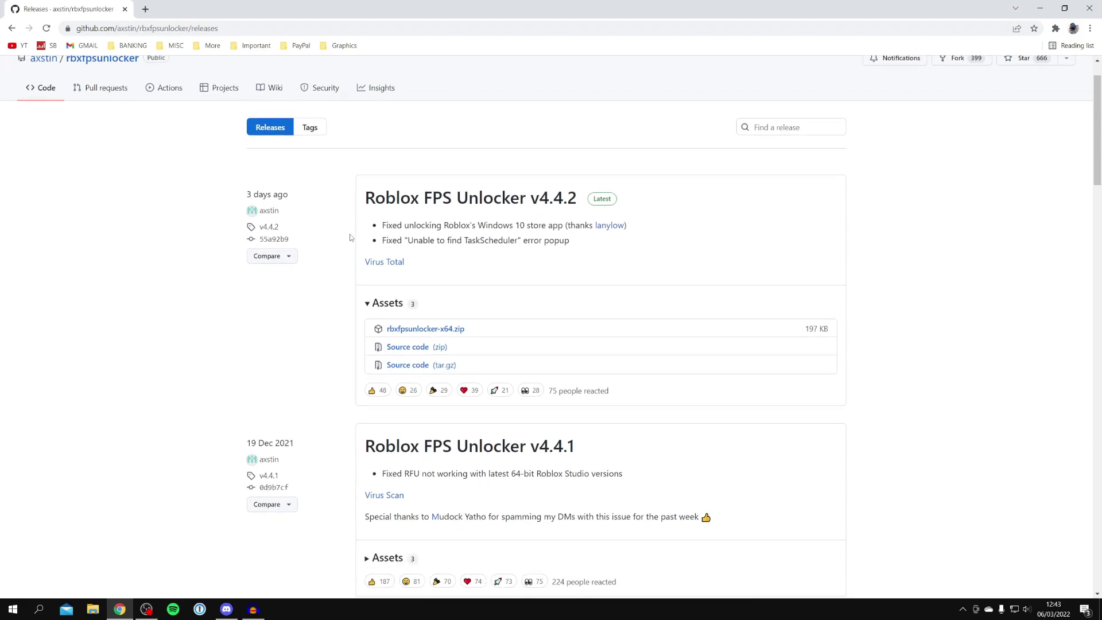
pyautogui.scroll(1, 428, 230)
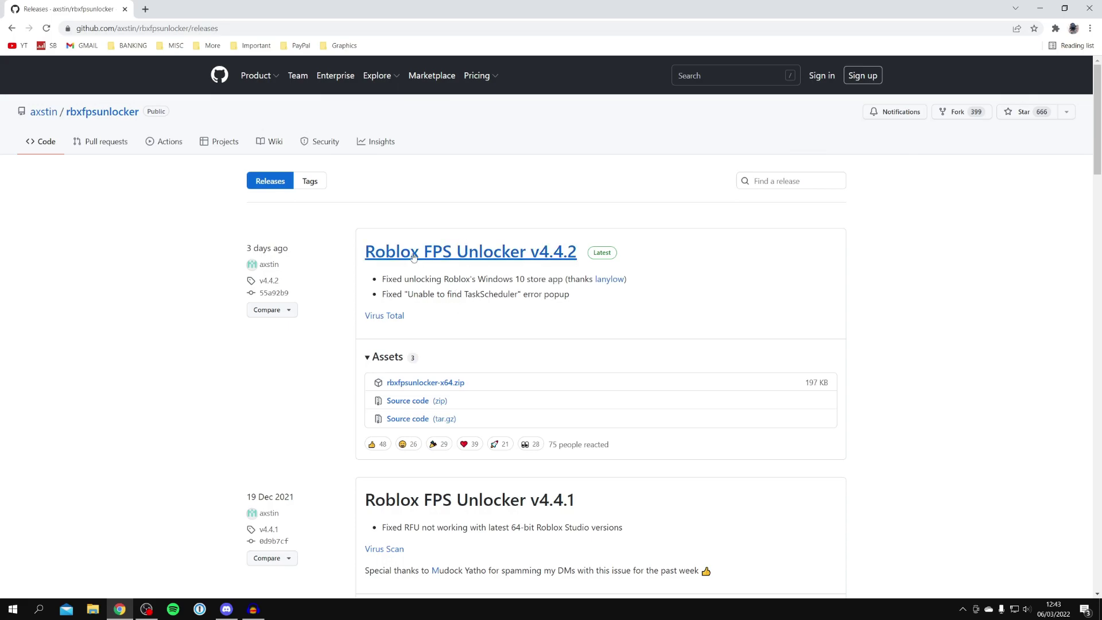
pyautogui.scroll(-5, 322, 268)
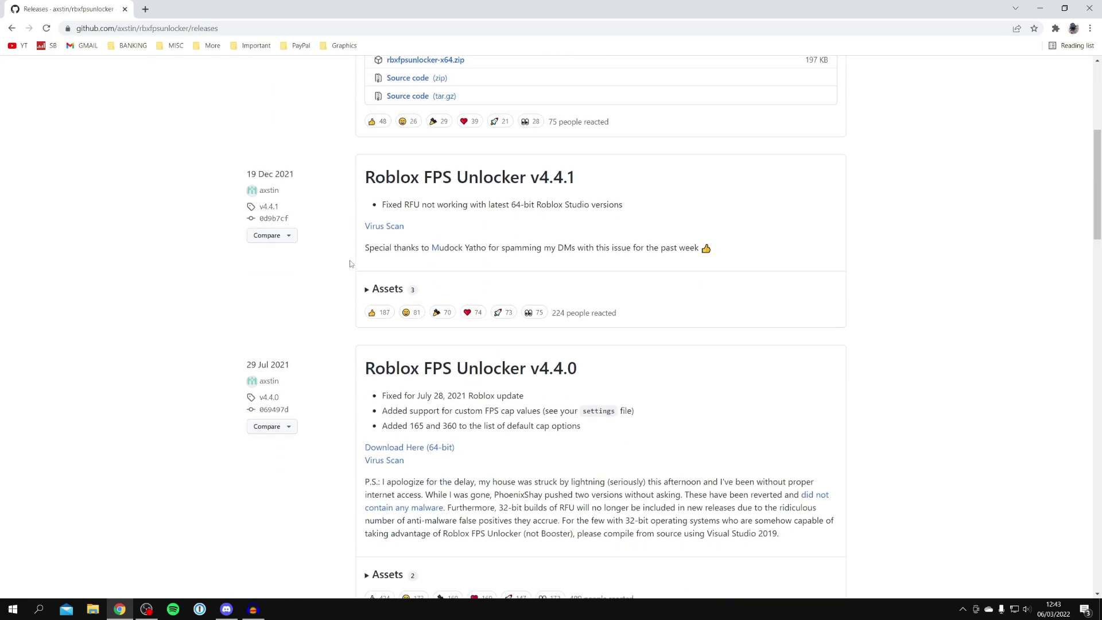
pyautogui.scroll(5, 351, 264)
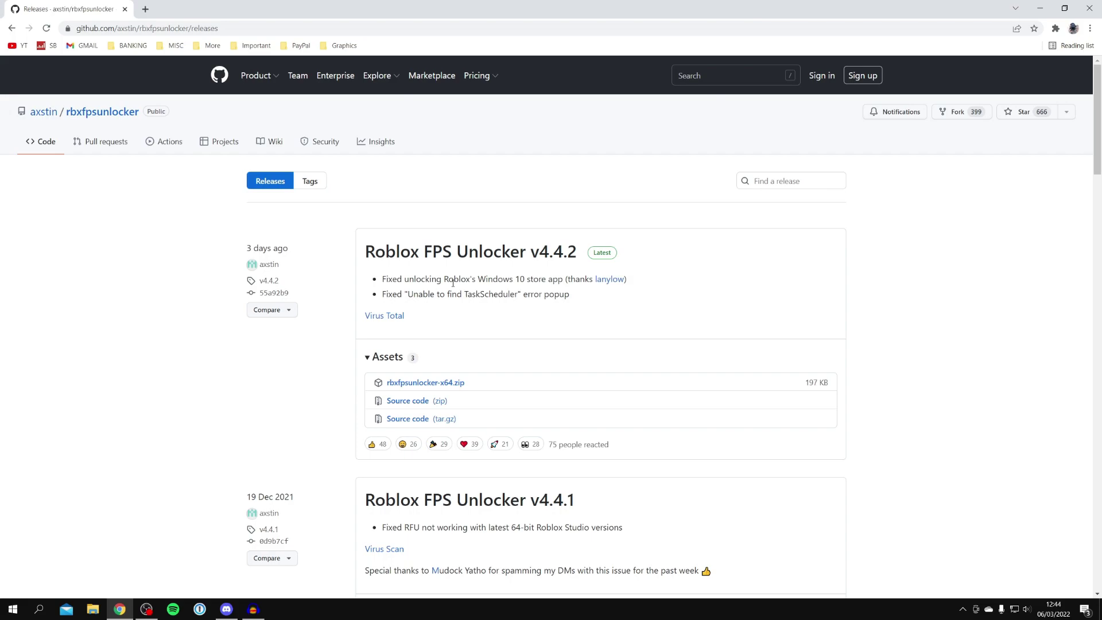
pyautogui.click(383, 319)
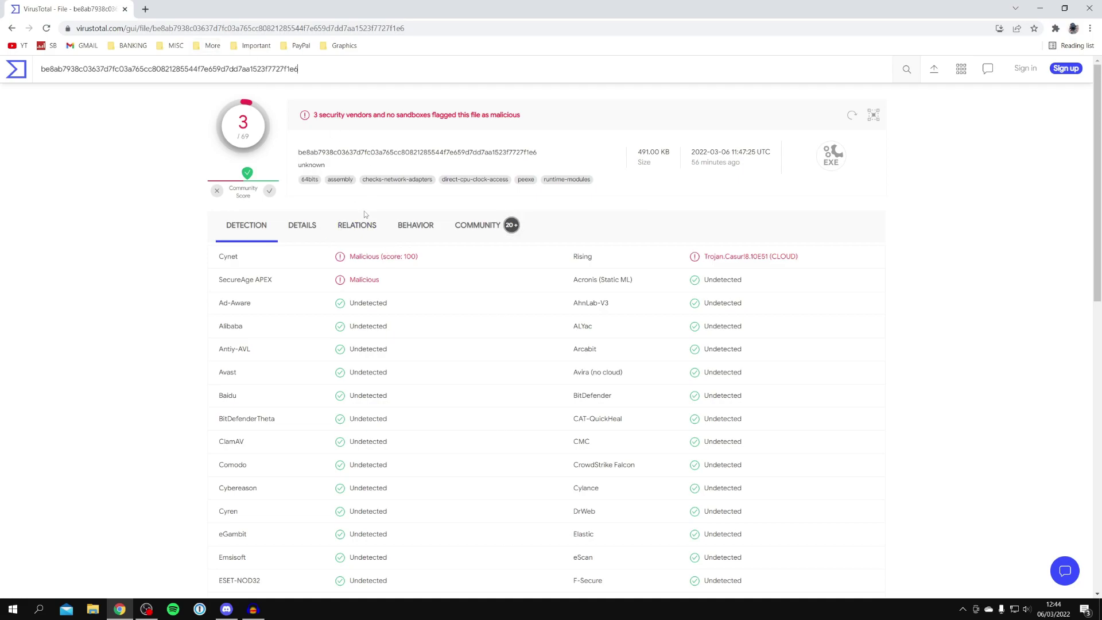
pyautogui.click(9, 31)
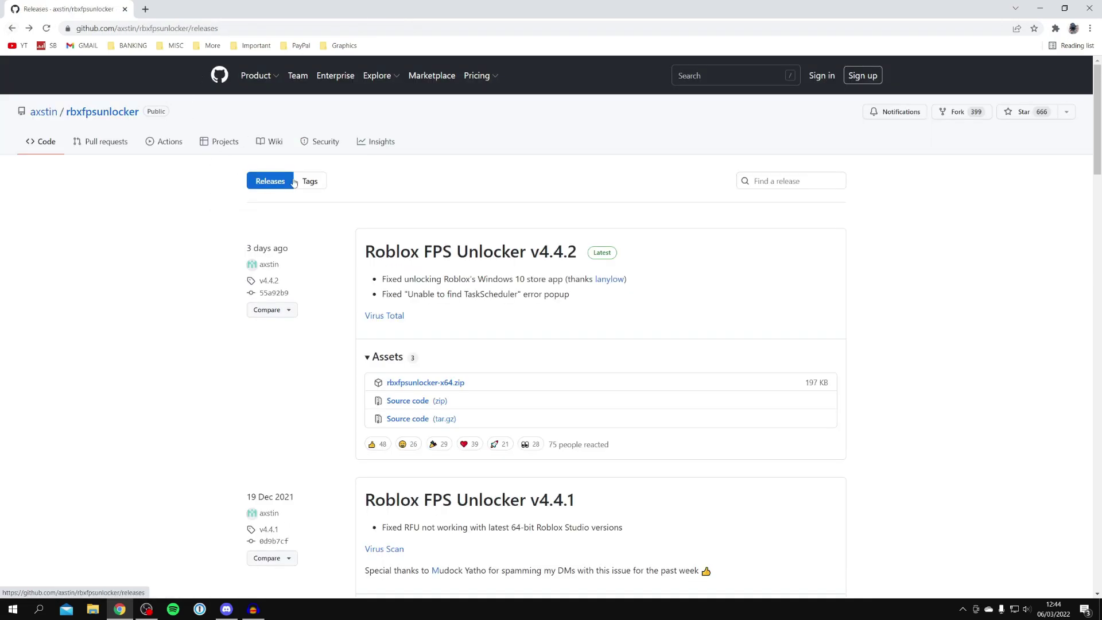
# Step: Download rbxfpsunlocker-x64.zip from the v4.4.2 release assets and keep the file despite the browser's download warning
pyautogui.click(374, 361)
pyautogui.click(386, 362)
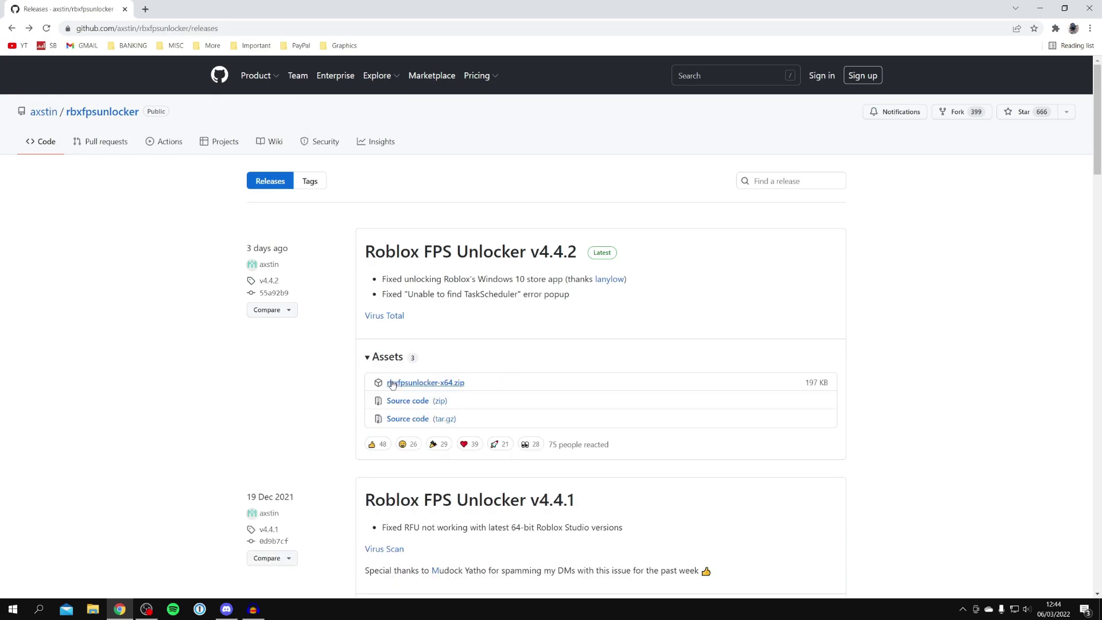
pyautogui.click(431, 382)
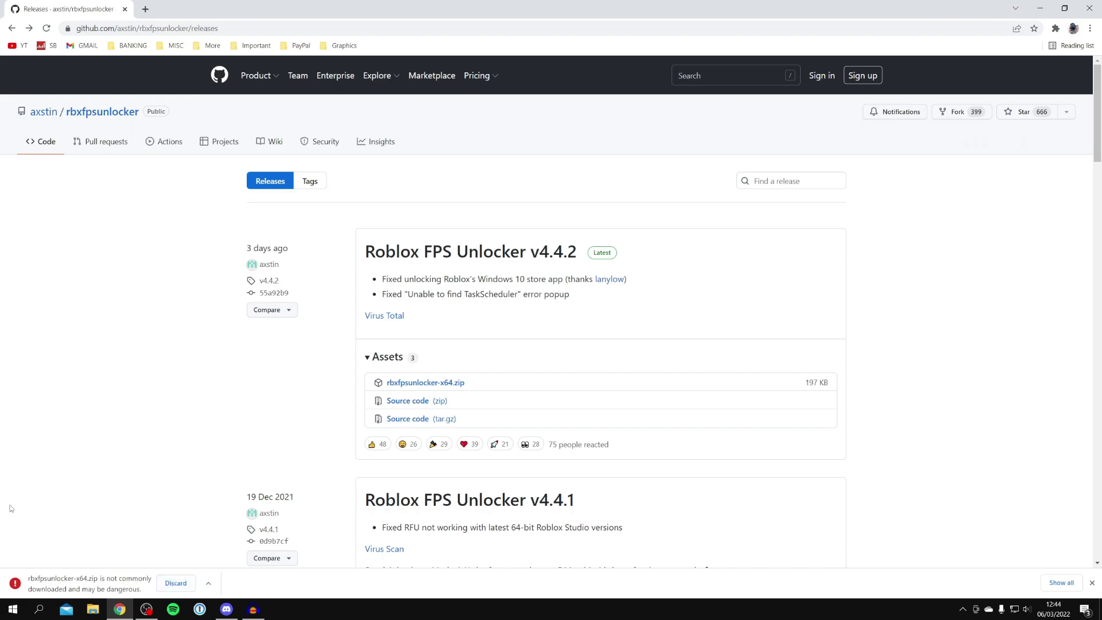
pyautogui.click(208, 583)
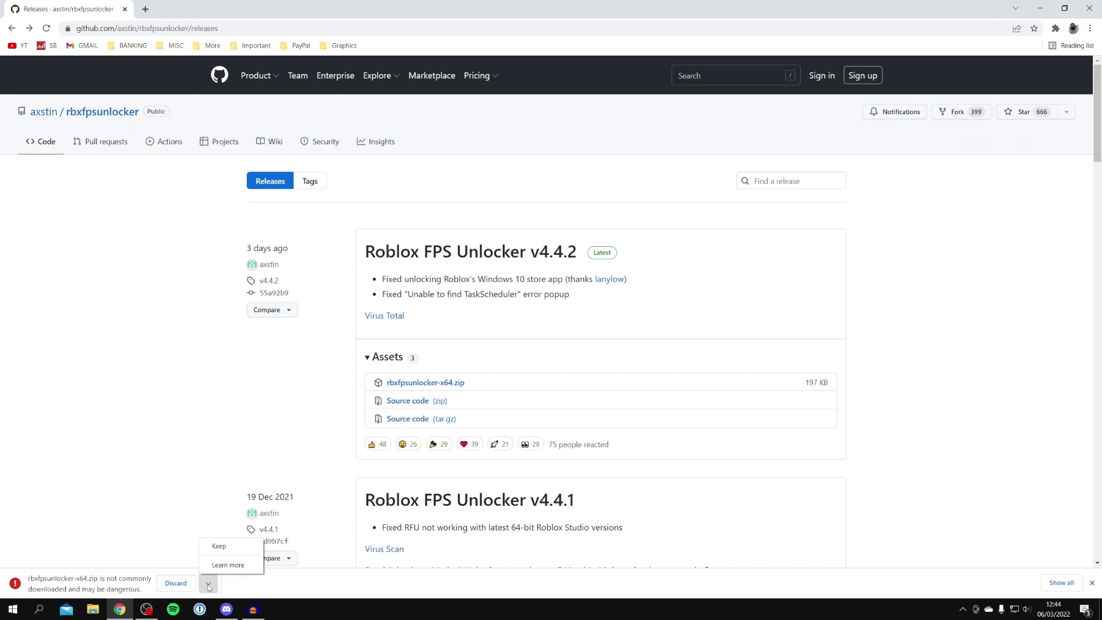
pyautogui.click(229, 552)
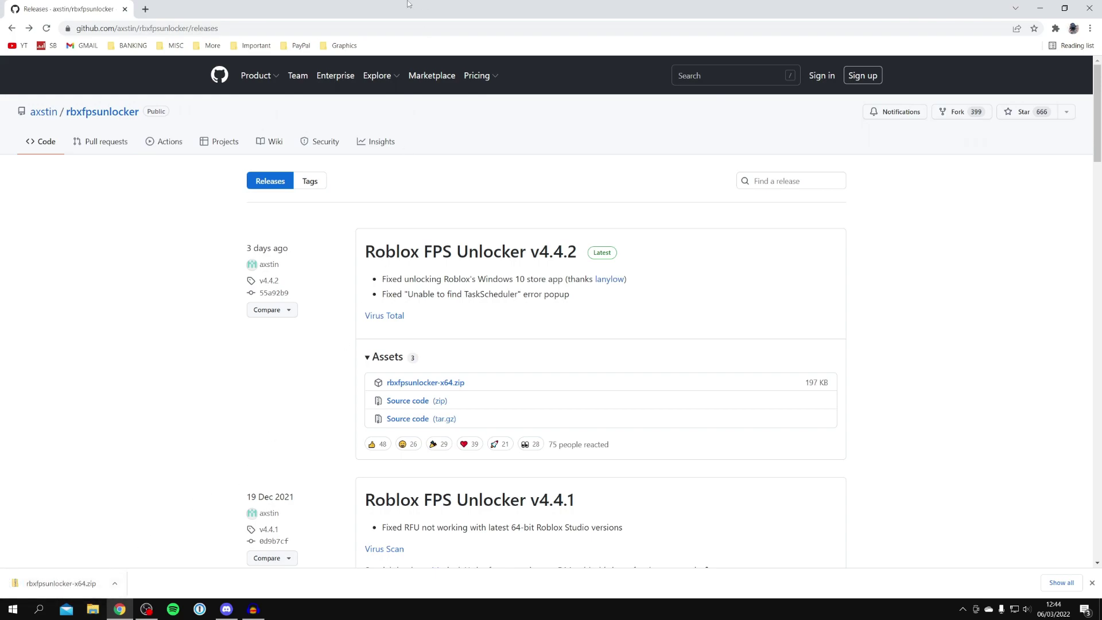
# Step: Shrink the browser window, place the downloaded rbxfpsunlocker-x64.zip on the desktop and close the browser
pyautogui.doubleClick(267, 4)
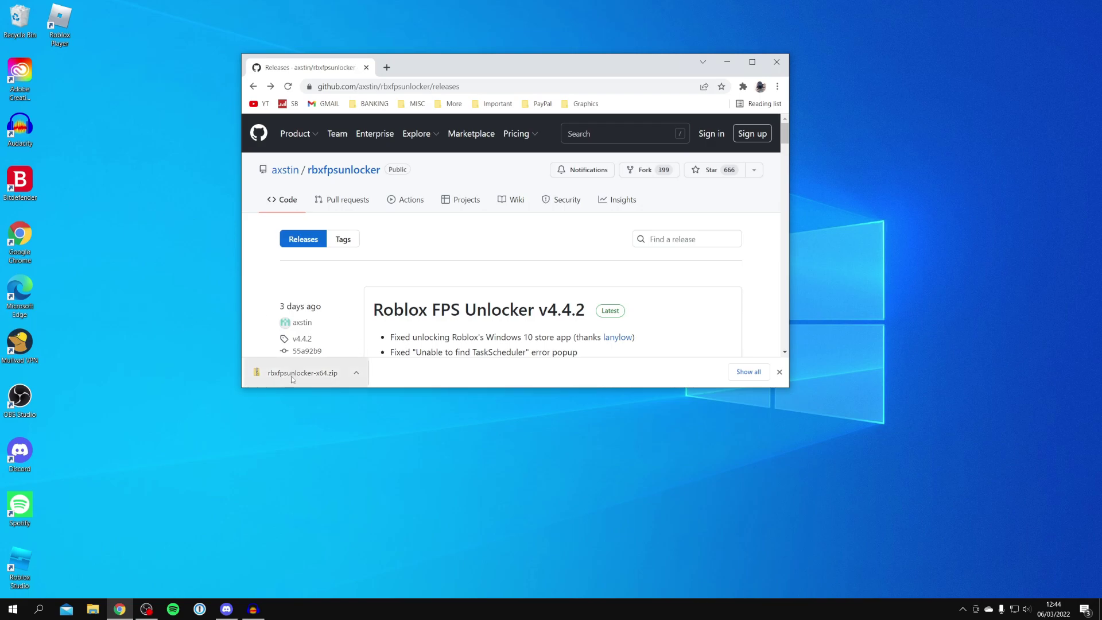
pyautogui.moveTo(295, 370); pyautogui.dragTo(74, 70)
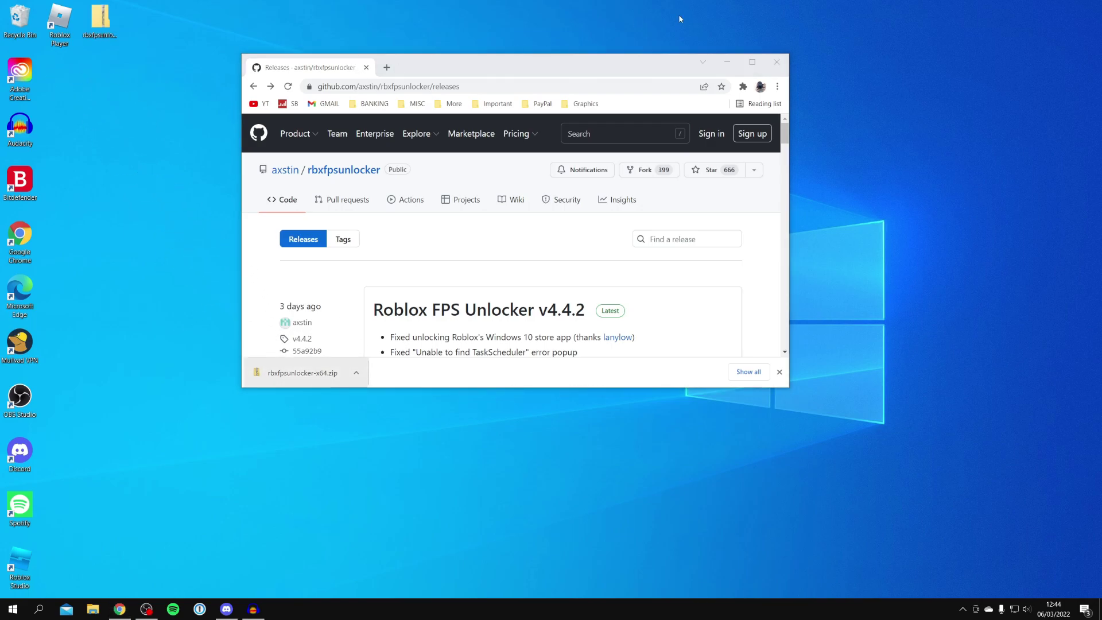
pyautogui.click(777, 61)
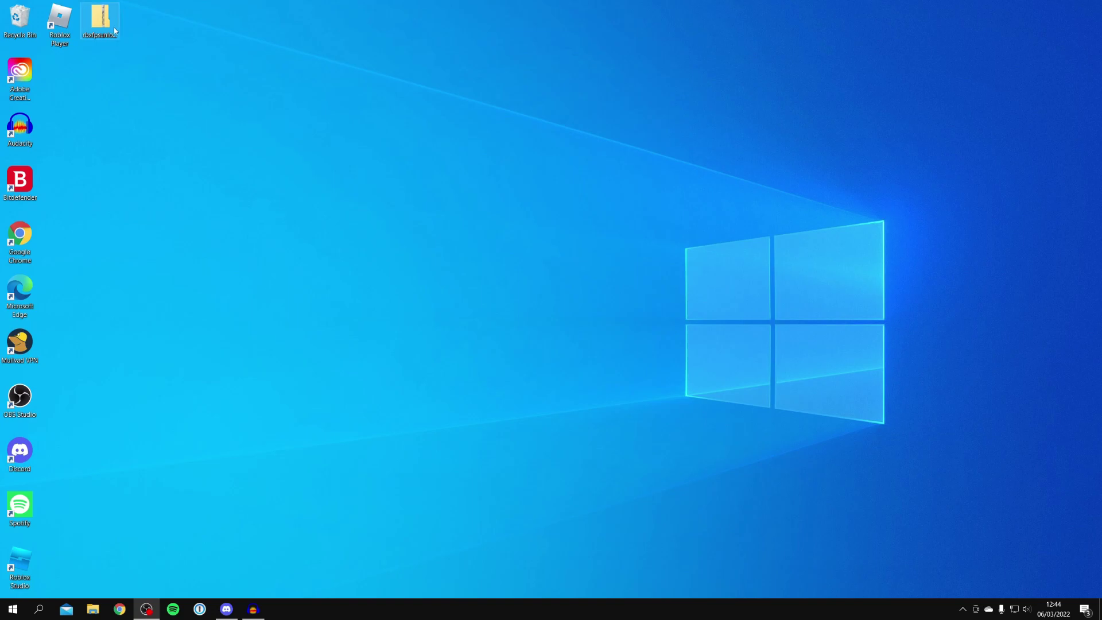
# Step: Run rbxfpsunlocker.exe from the zip on the desktop despite the SmartScreen warning, and close the archive window
pyautogui.doubleClick(114, 26)
pyautogui.click(848, 138)
pyautogui.doubleClick(101, 20)
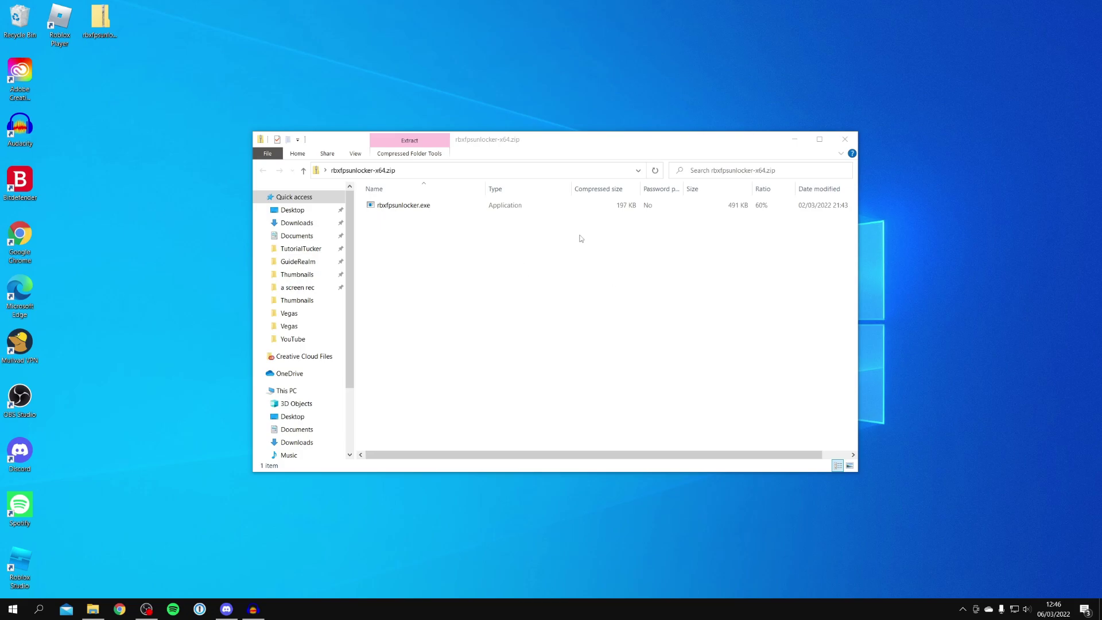
pyautogui.doubleClick(502, 209)
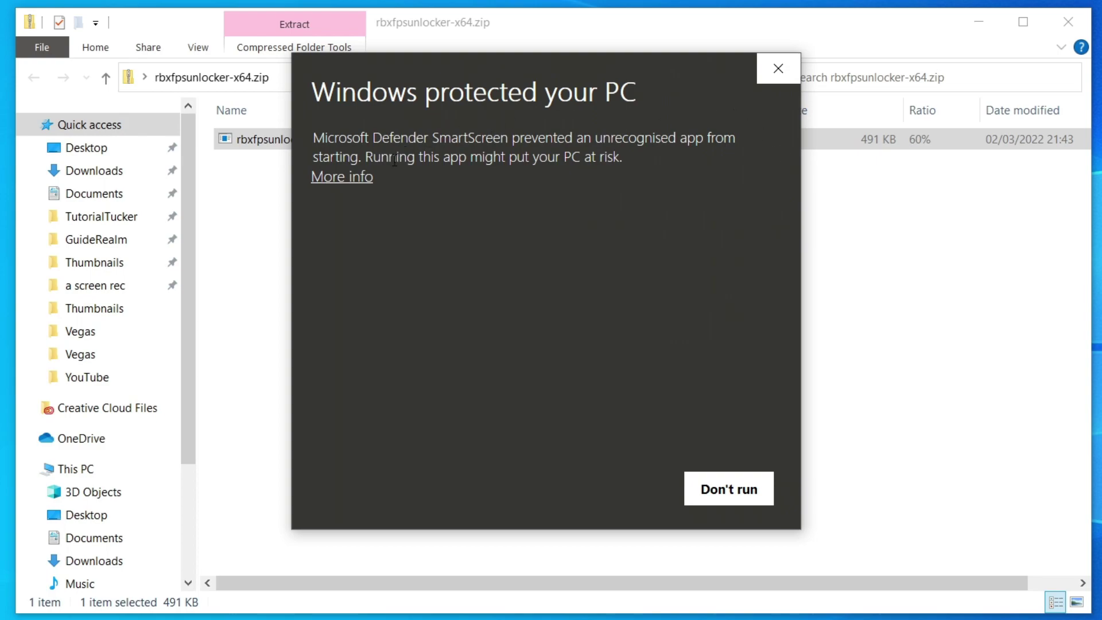
pyautogui.click(359, 177)
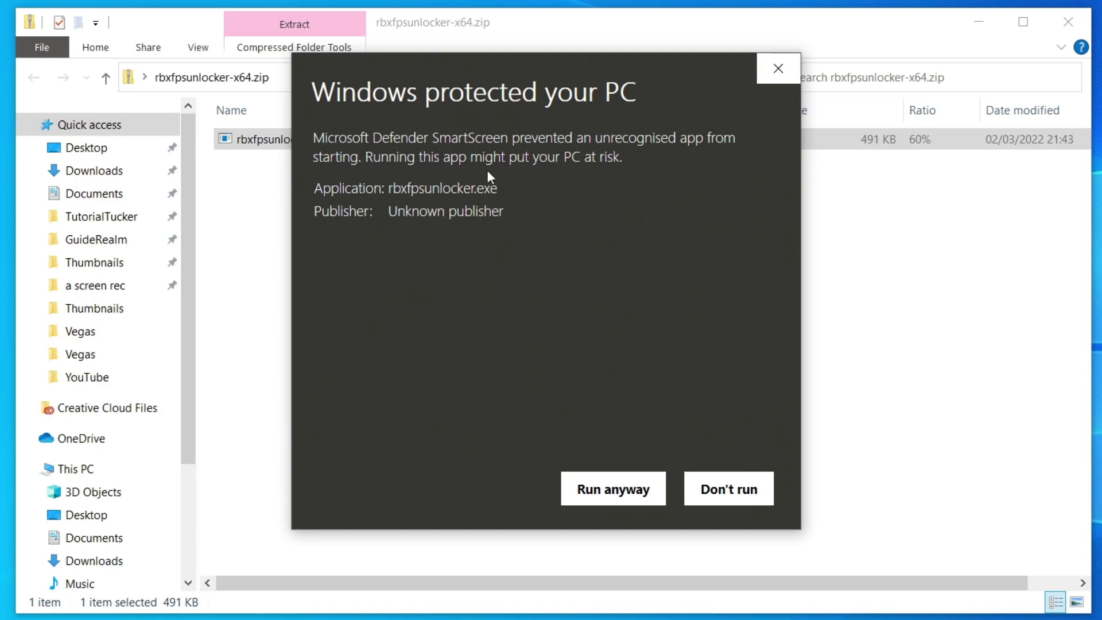
pyautogui.click(605, 495)
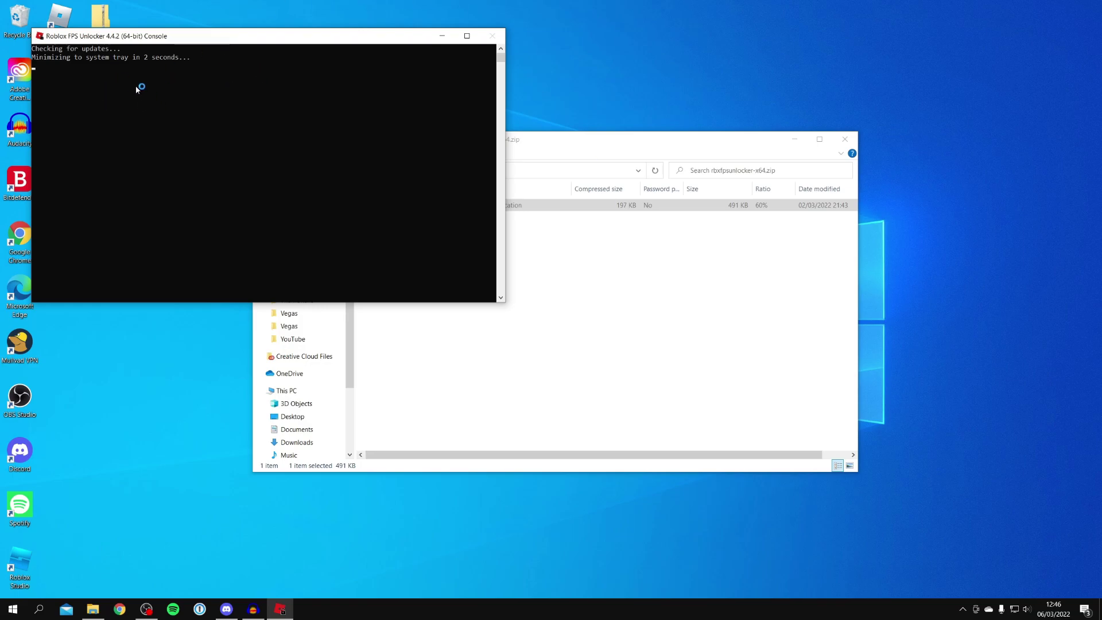
pyautogui.click(835, 142)
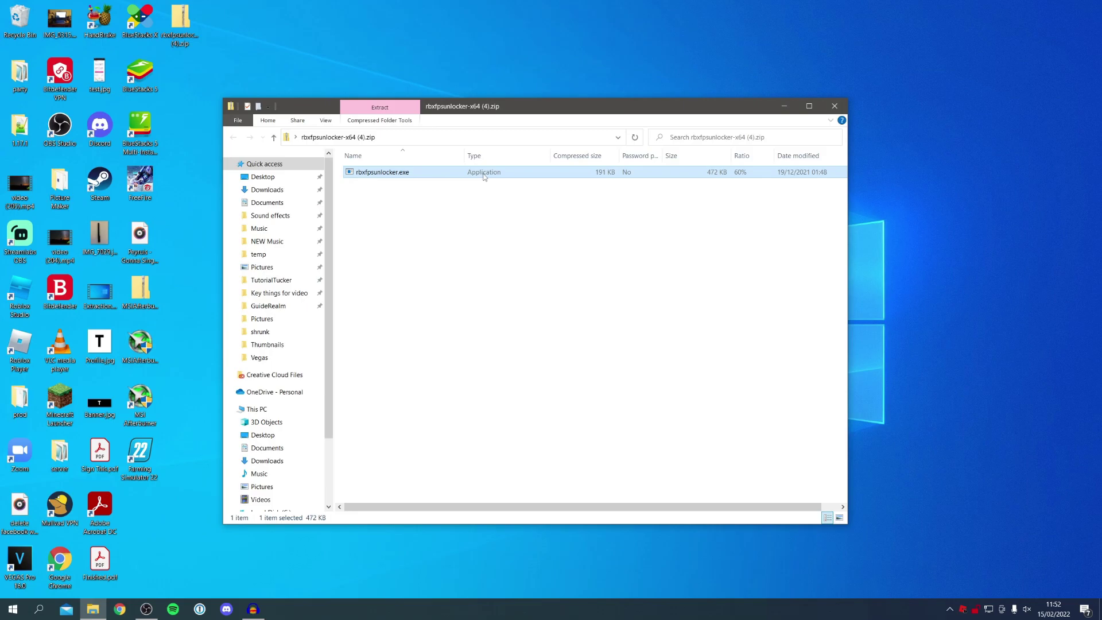
# Step: Extract rbxfpsunlocker.exe from the zip to the desktop, place it directly below the zip and close the archive window
pyautogui.moveTo(483, 175); pyautogui.dragTo(203, 63)
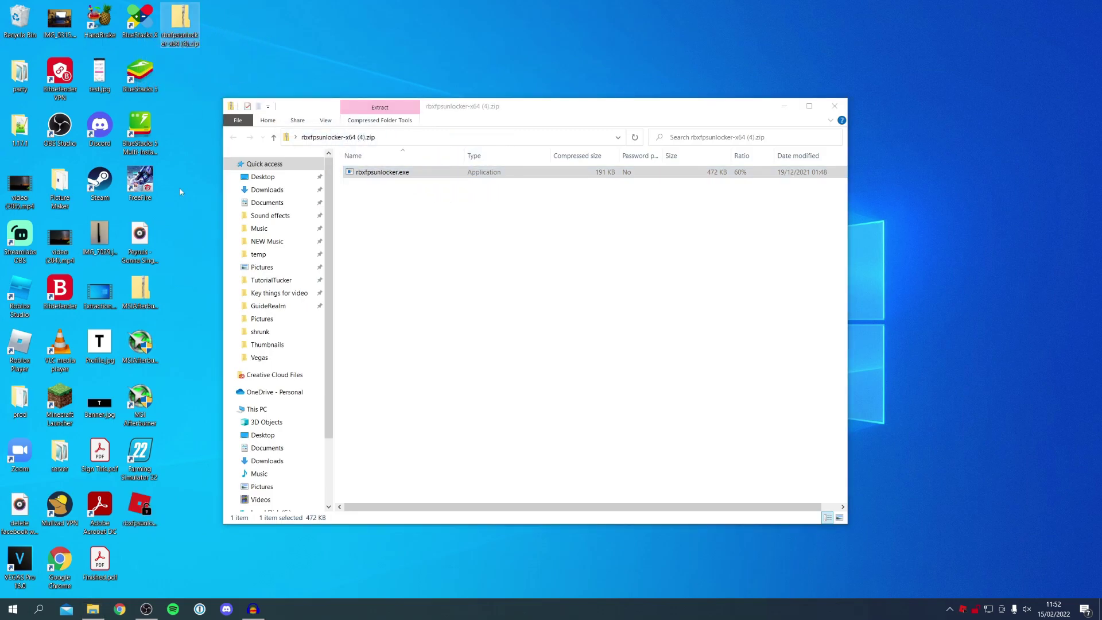
pyautogui.click(145, 507)
pyautogui.moveTo(139, 510); pyautogui.dragTo(193, 92)
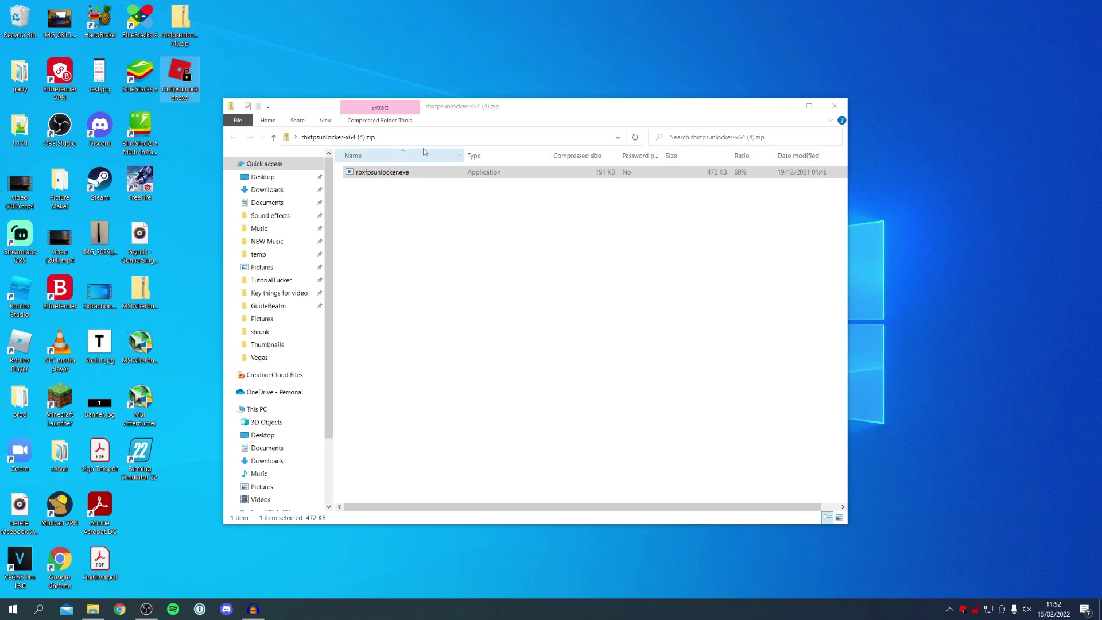
pyautogui.click(834, 106)
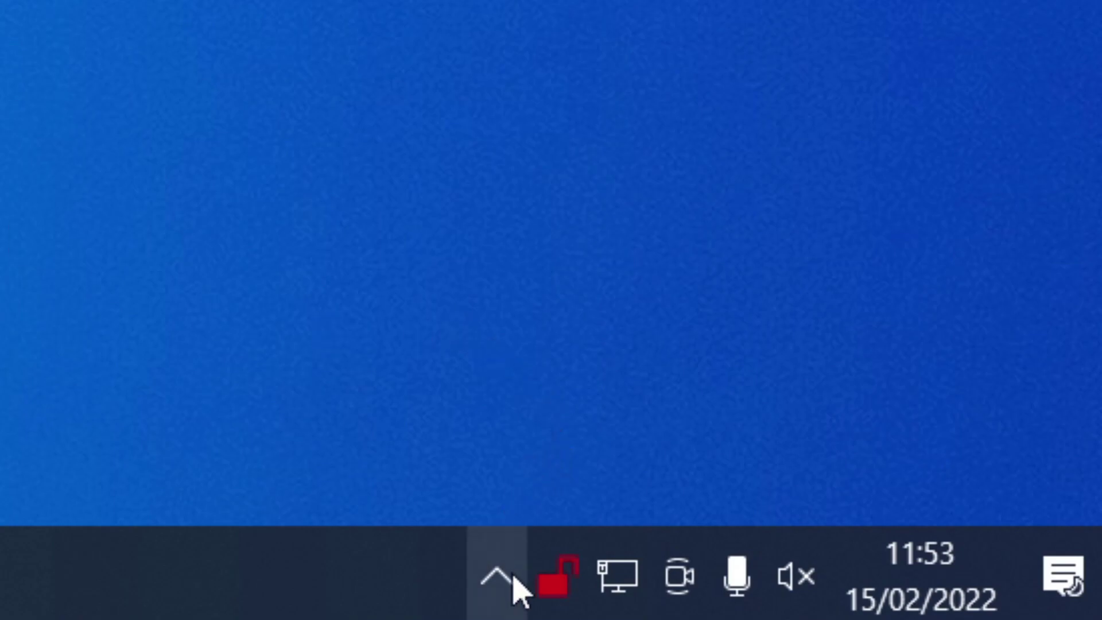
# Step: Look through the running FPS unlocker's options in the system tray, including the available FPS Cap values
pyautogui.click(516, 588)
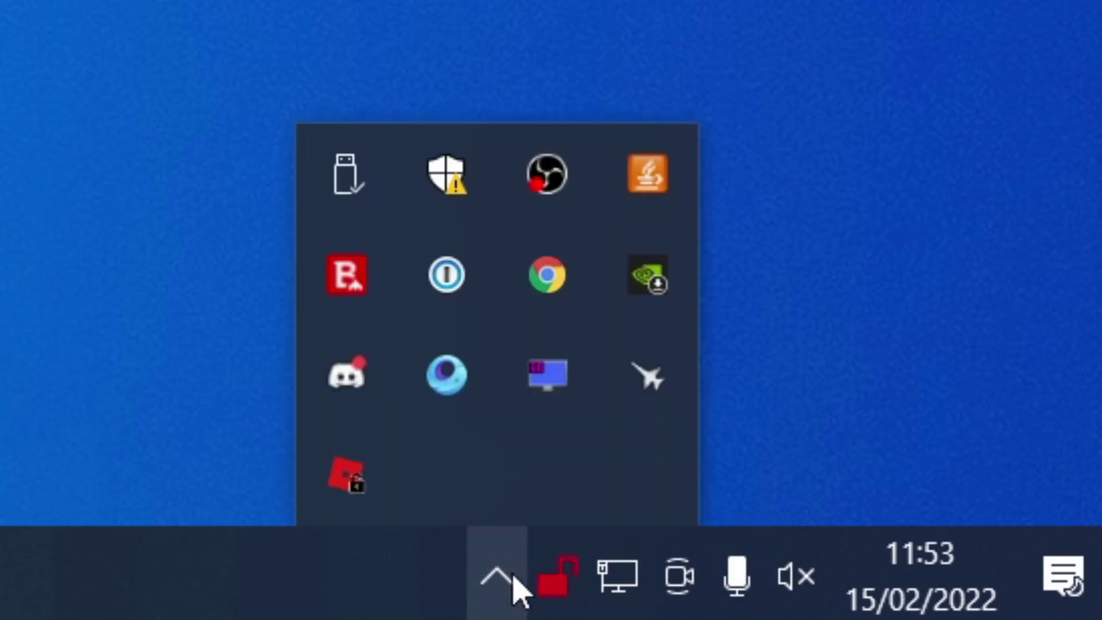
pyautogui.rightClick(338, 483)
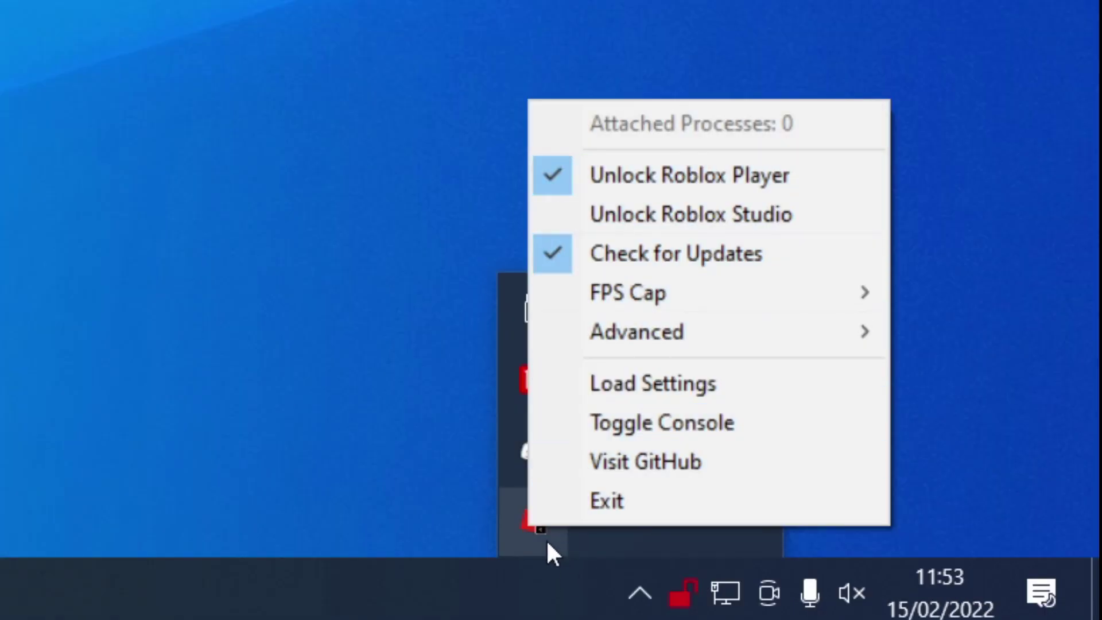
pyautogui.click(634, 556)
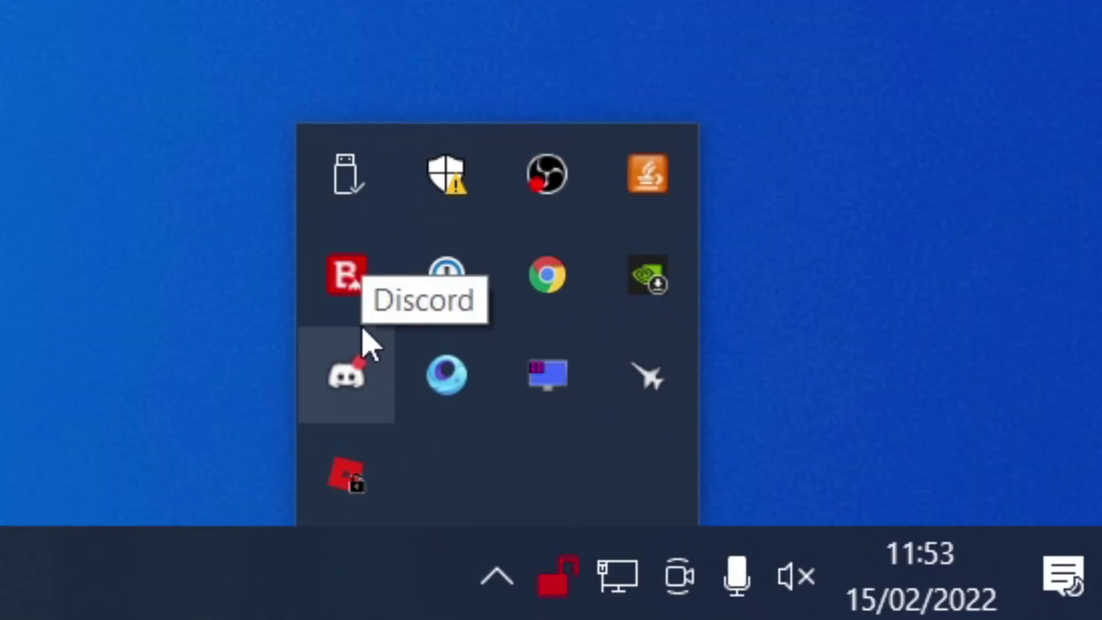
pyautogui.rightClick(344, 465)
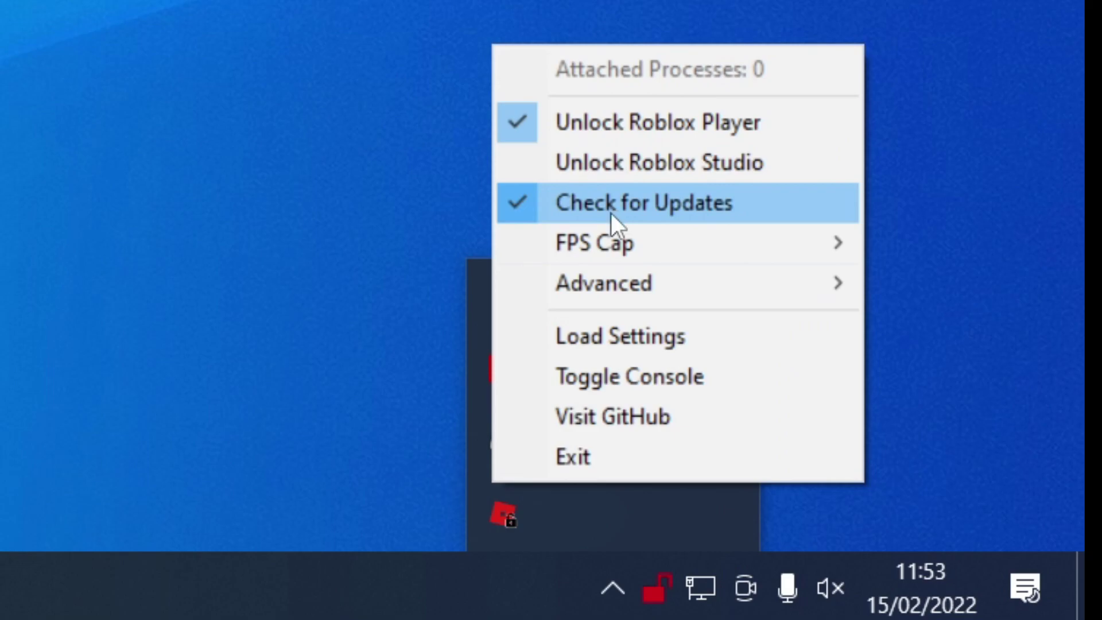
pyautogui.moveTo(818, 249)
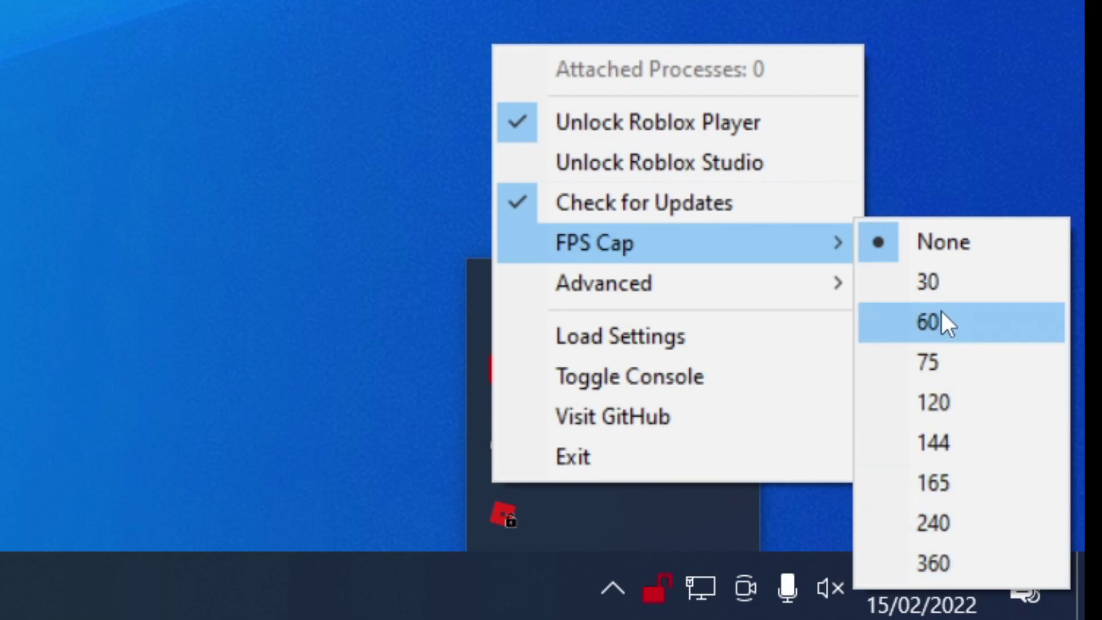
pyautogui.moveTo(686, 270)
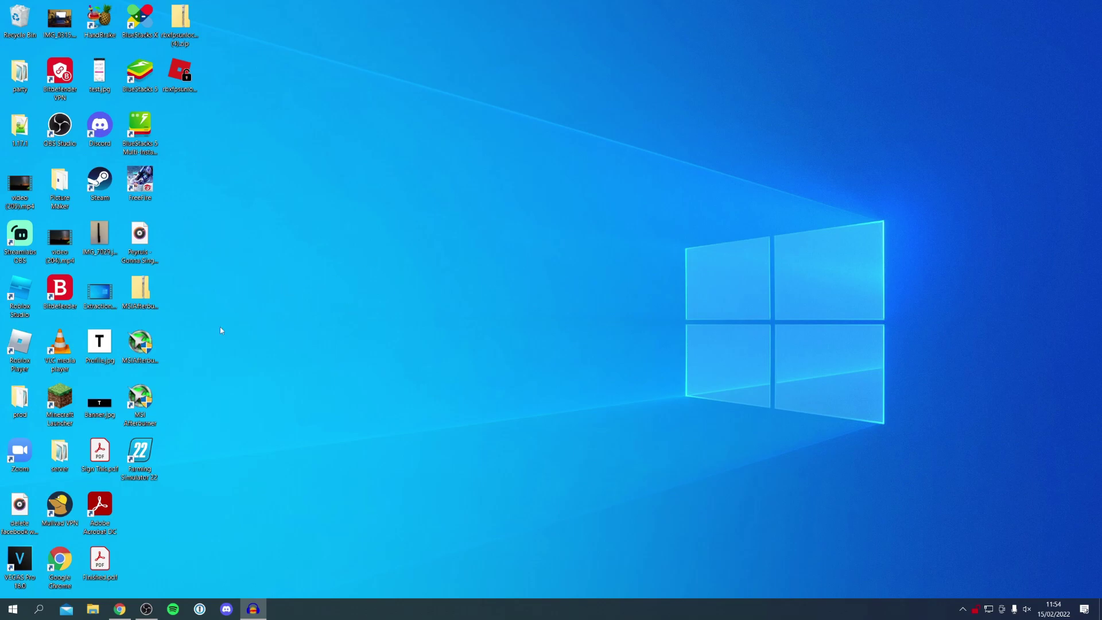
# Step: Switch to the Roblox obstacle course game and walk the avatar around the red starting platform, viewing it from different directions
pyautogui.click(126, 602)
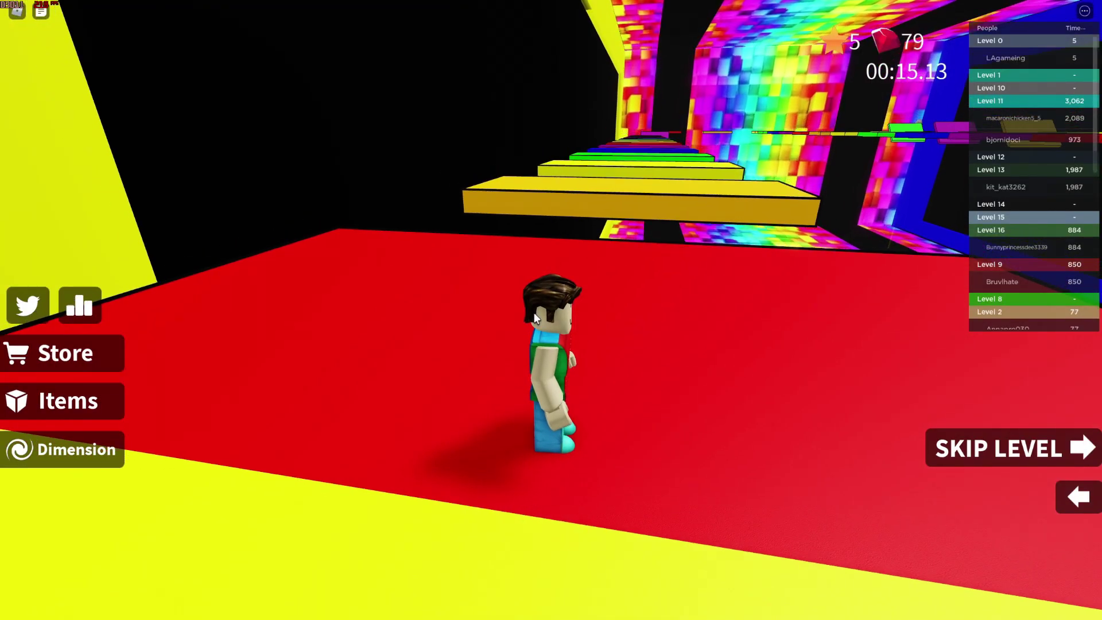
pyautogui.press('Right')
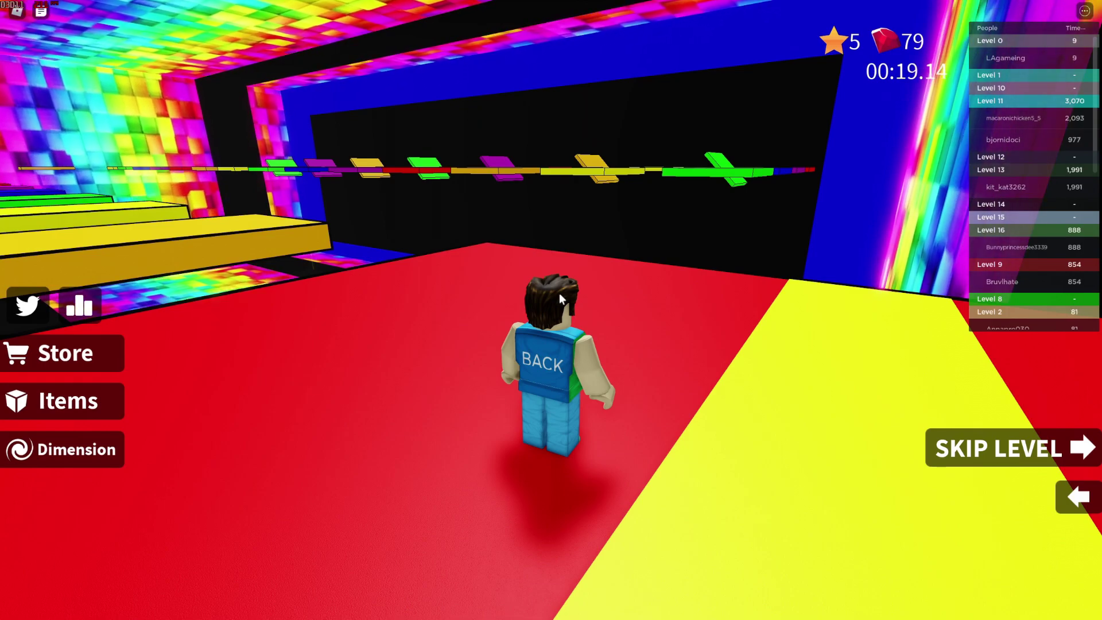
pyautogui.press('w')
pyautogui.press('Right')
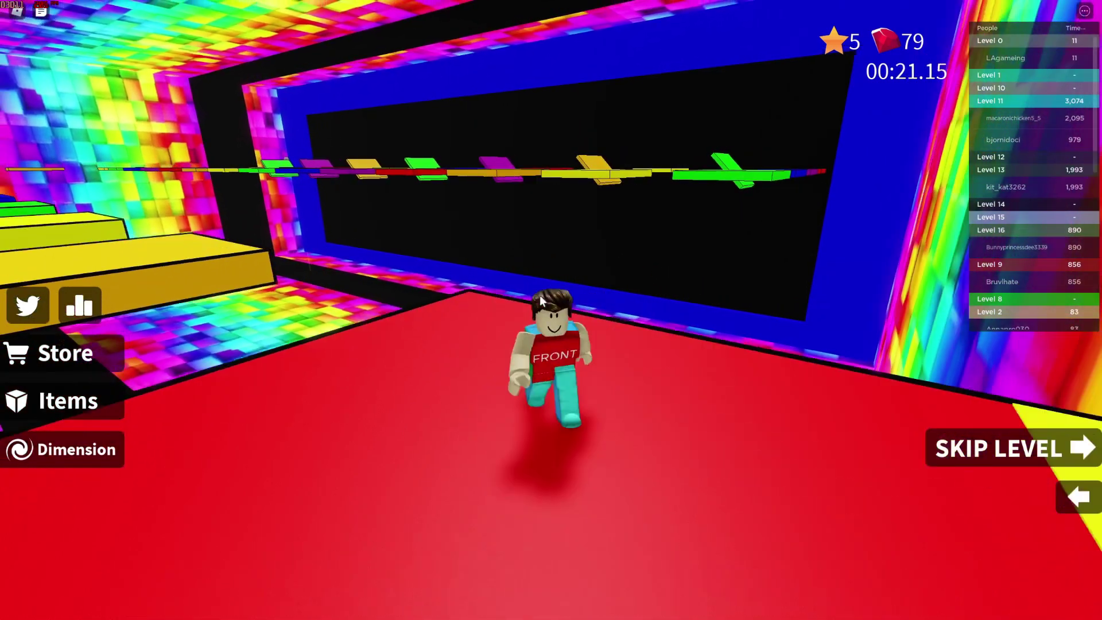
pyautogui.press('Right')
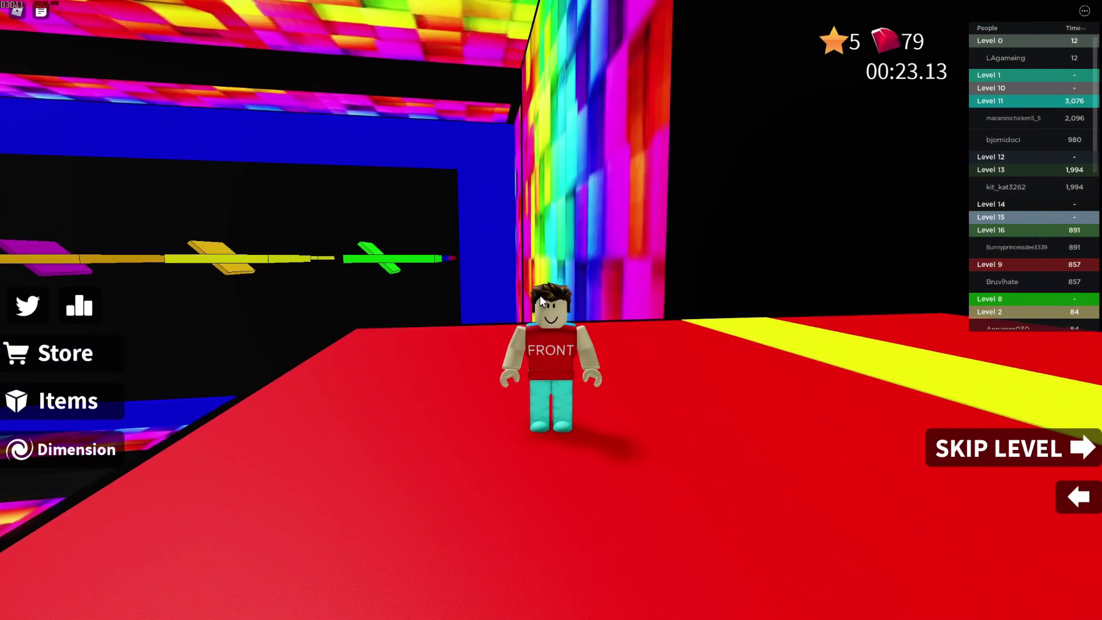
pyautogui.press('Right')
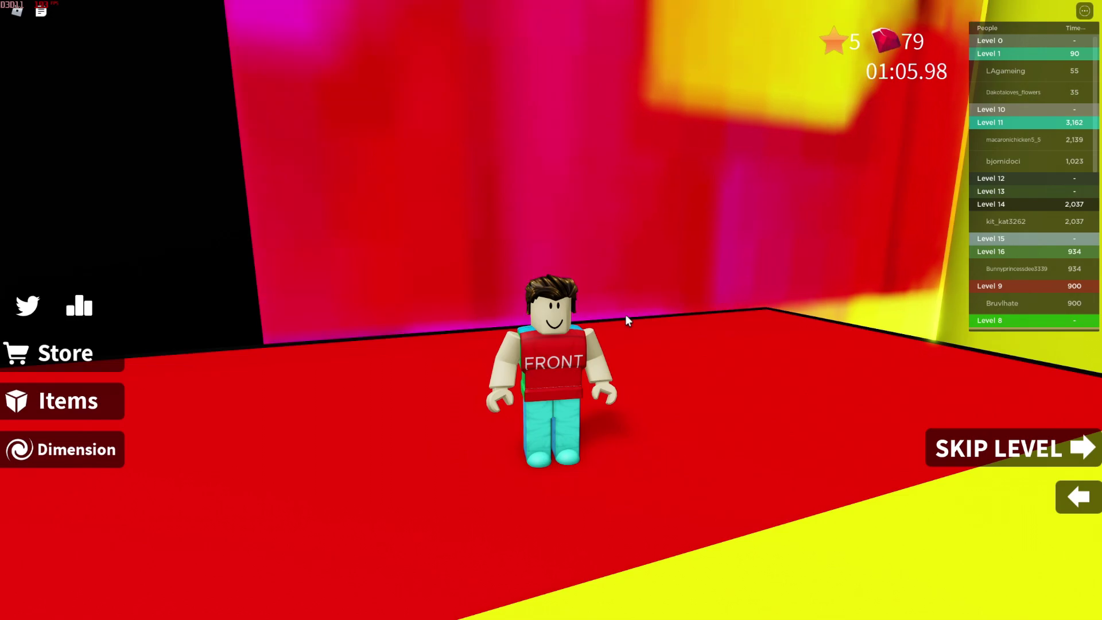
pyautogui.press('w')
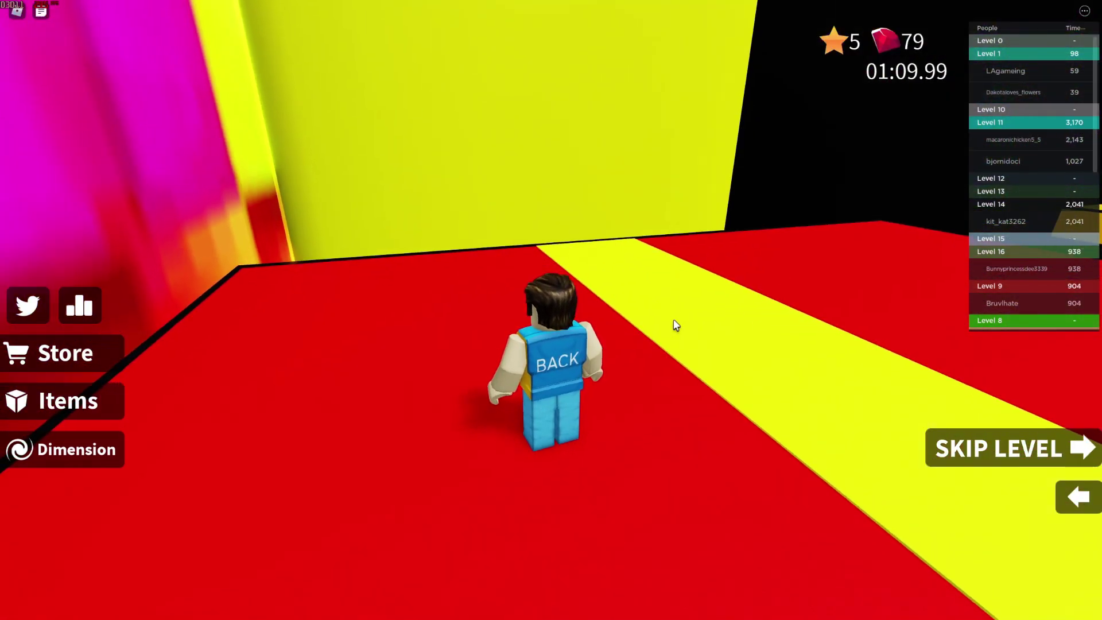
pyautogui.press('s')
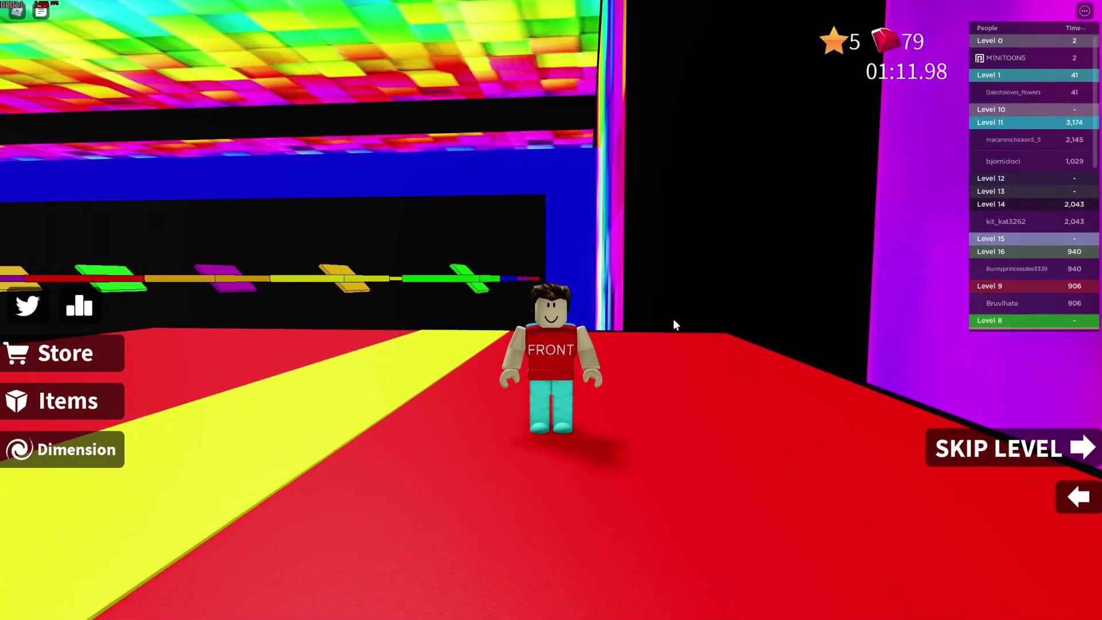
pyautogui.press('s')
pyautogui.press('d')
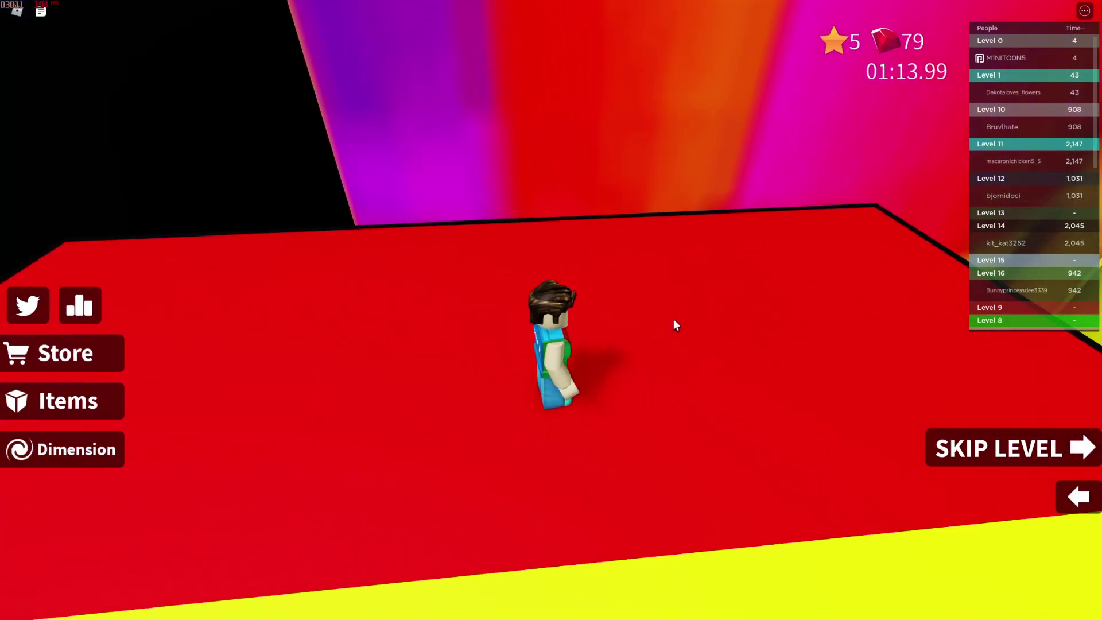
# Step: Run the avatar forward off the starting platform and jump across the coloured platforms ahead
pyautogui.press('w')
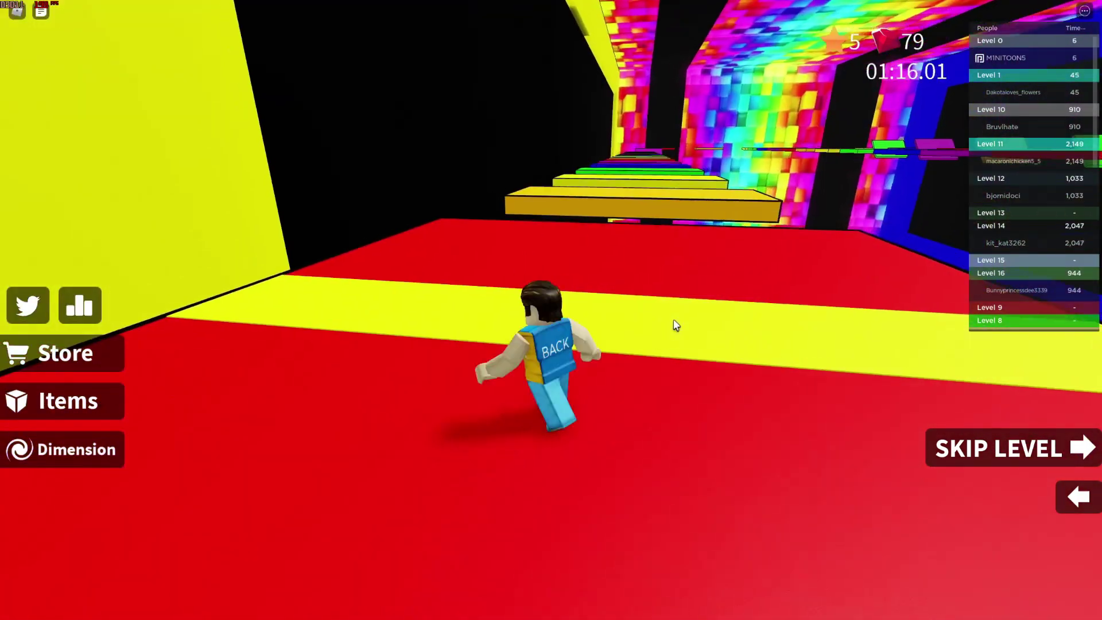
pyautogui.press('space')
pyautogui.press('w')
pyautogui.press('space')
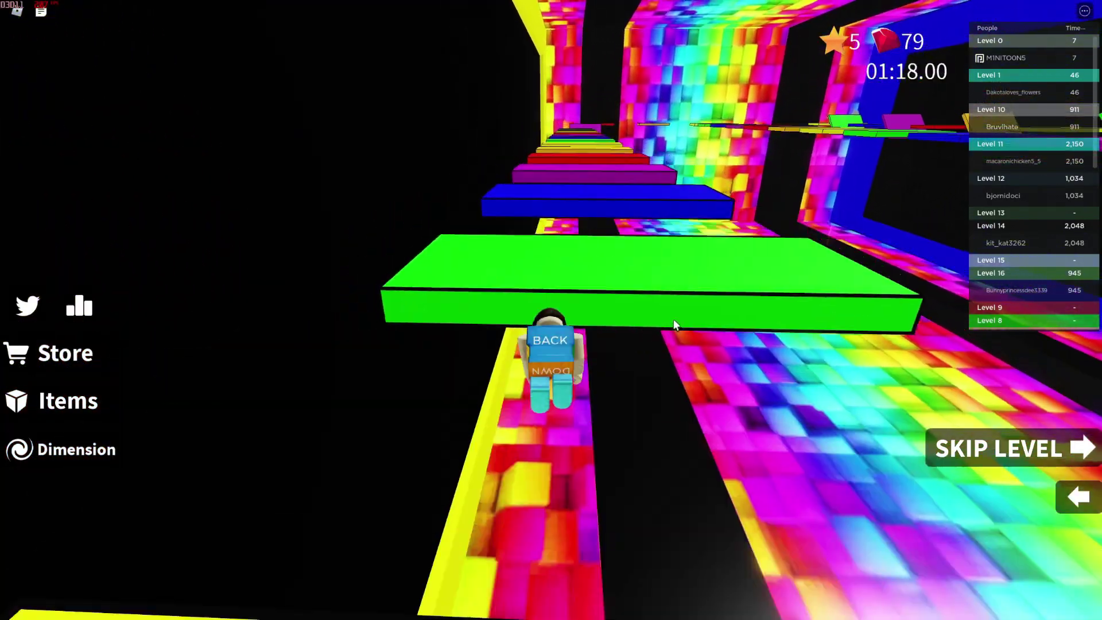